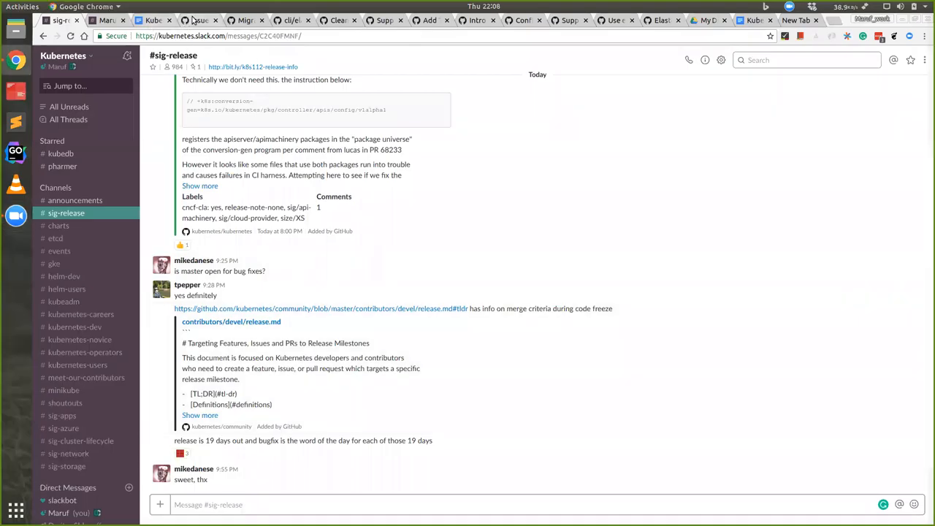
# From the meeting notes, follow the first agenda link to the 'Use exporter directly' pull request.
pyautogui.click(195, 20)
pyautogui.scroll(-3, 214, 244)
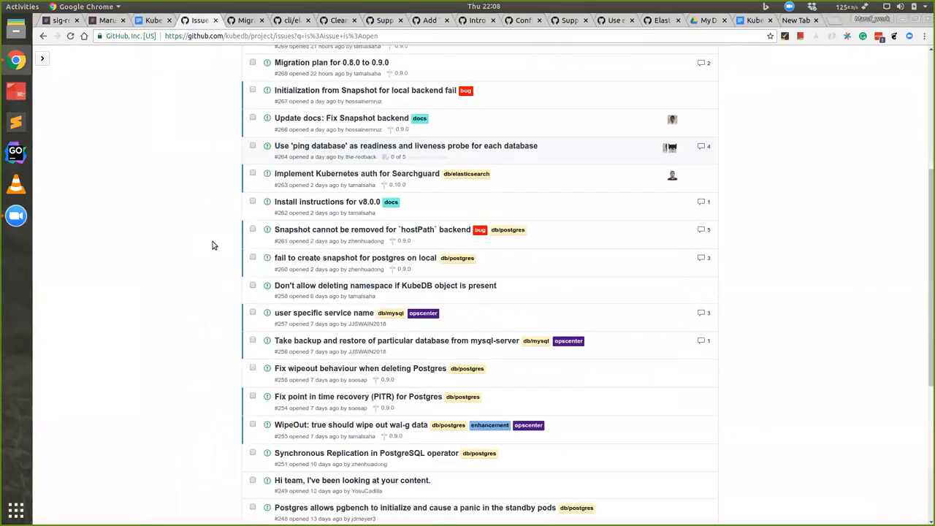
pyautogui.scroll(4, 213, 244)
pyautogui.scroll(-5, 214, 247)
pyautogui.scroll(-5, 213, 246)
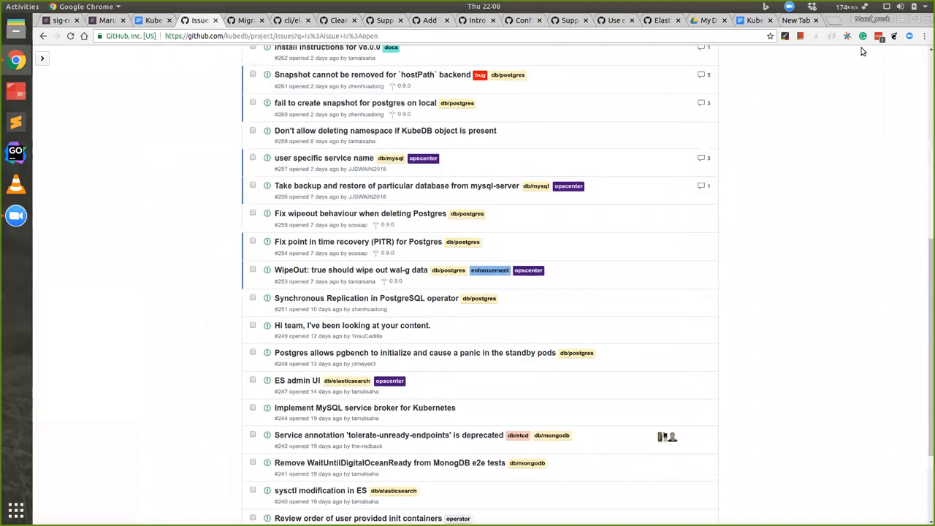
pyautogui.click(737, 21)
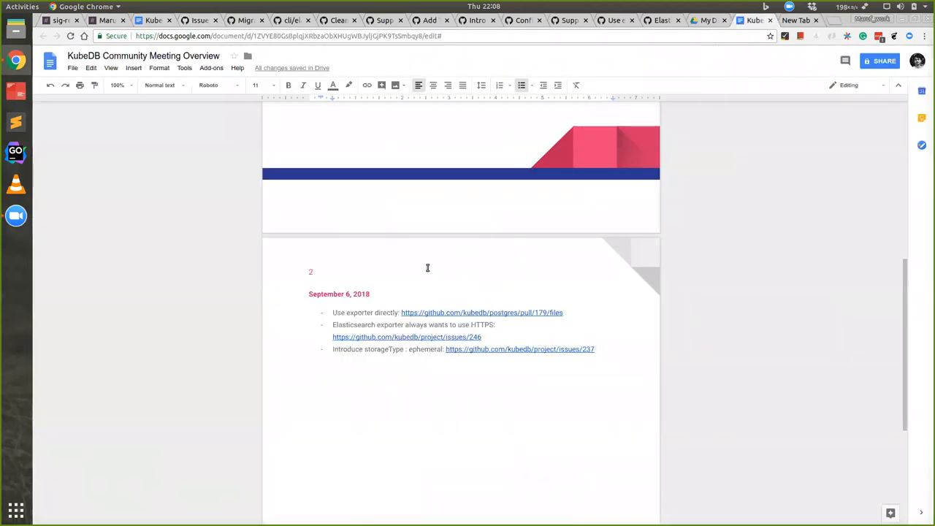
pyautogui.click(442, 313)
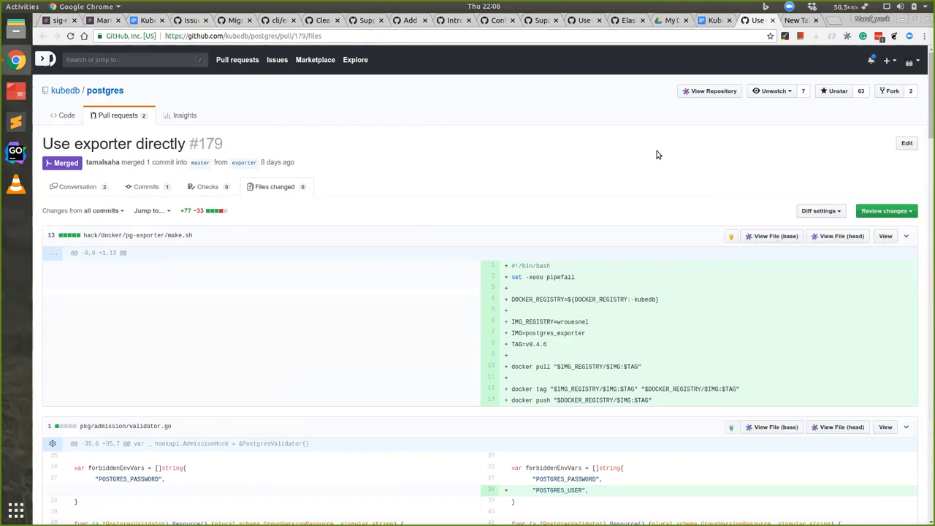
pyautogui.scroll(-3, 537, 176)
pyautogui.scroll(-1, 538, 175)
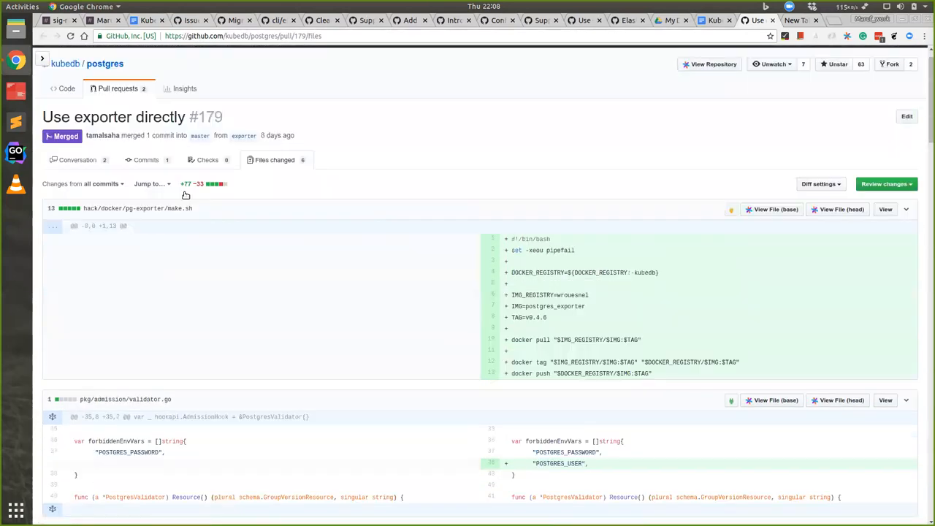
pyautogui.scroll(5, 196, 183)
pyautogui.scroll(-5, 384, 248)
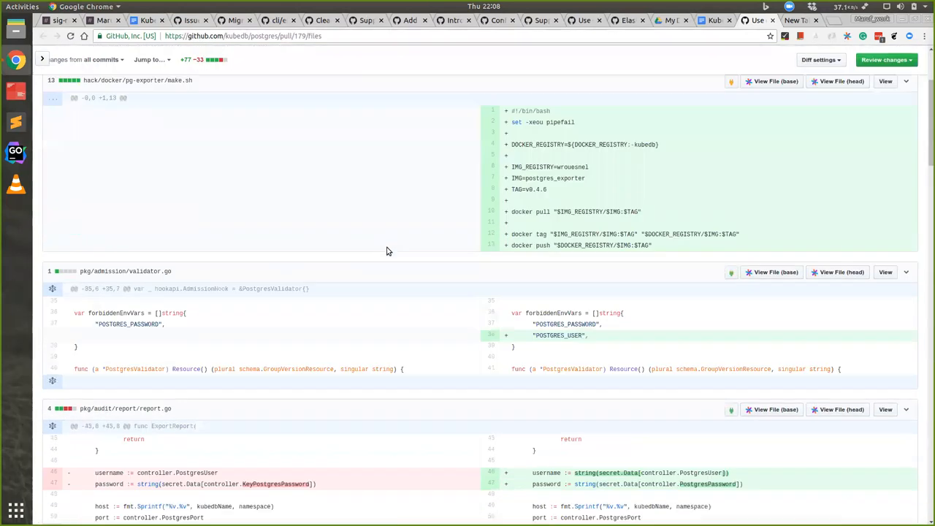
pyautogui.scroll(-4, 383, 248)
pyautogui.scroll(-3, 381, 248)
pyautogui.scroll(-2, 381, 248)
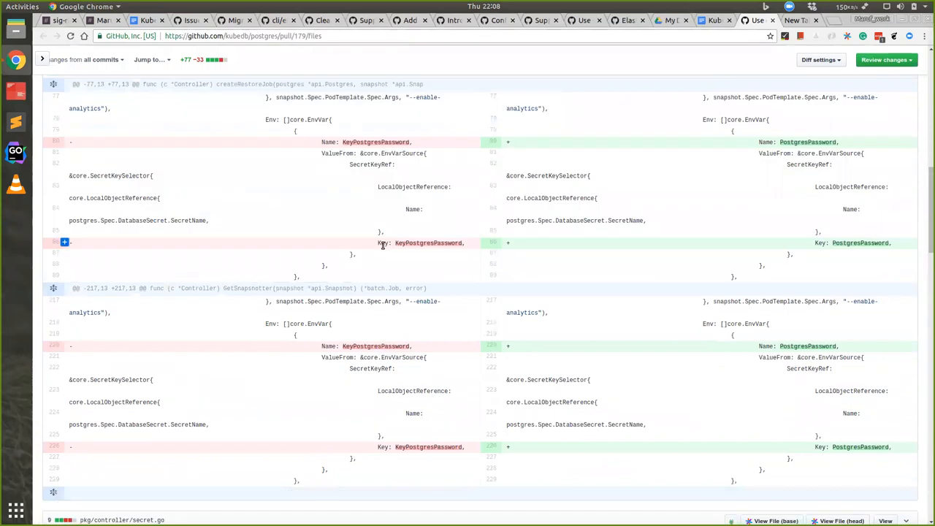
pyautogui.scroll(-1, 378, 309)
pyautogui.scroll(-4, 377, 310)
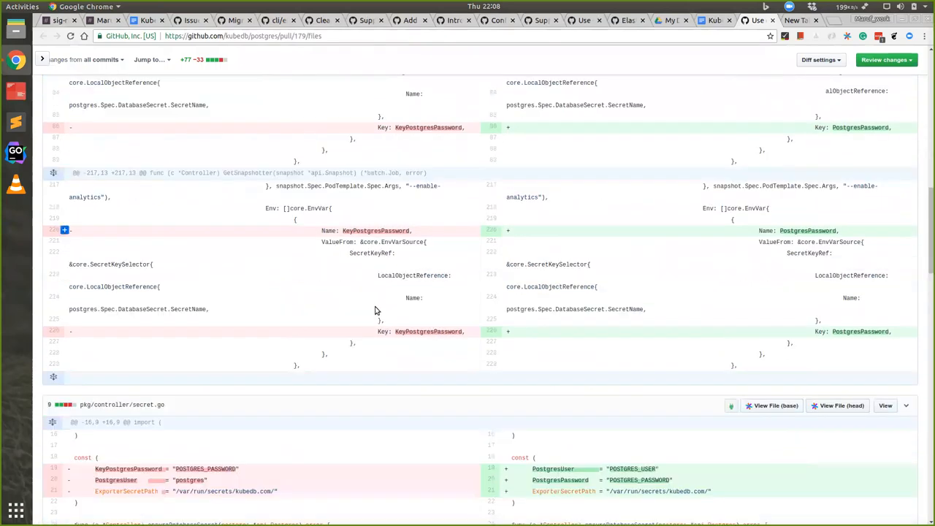
pyautogui.scroll(-5, 377, 310)
pyautogui.scroll(-4, 377, 310)
pyautogui.scroll(-5, 374, 310)
pyautogui.scroll(-5, 375, 309)
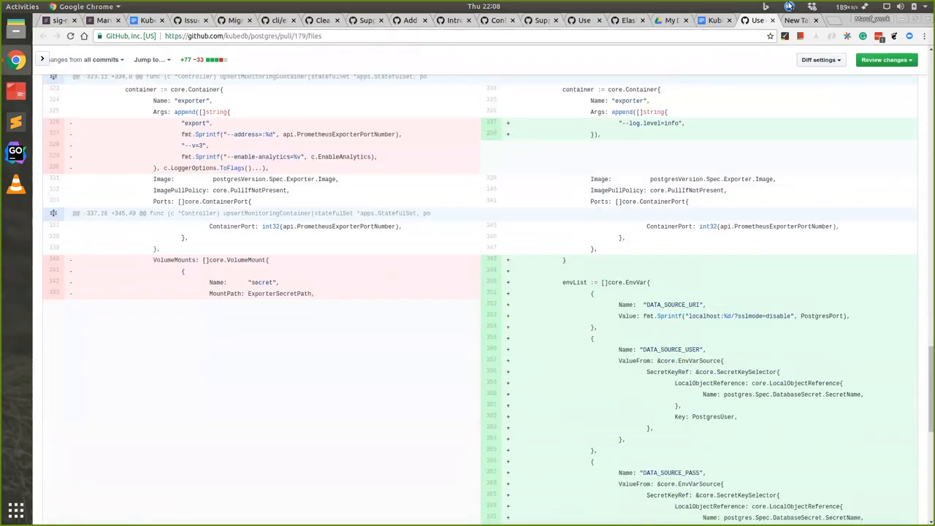
# In a new tab, Google 'prometheus exporter' and open the Prometheus exporters documentation result.
pyautogui.click(795, 20)
pyautogui.write('pr')
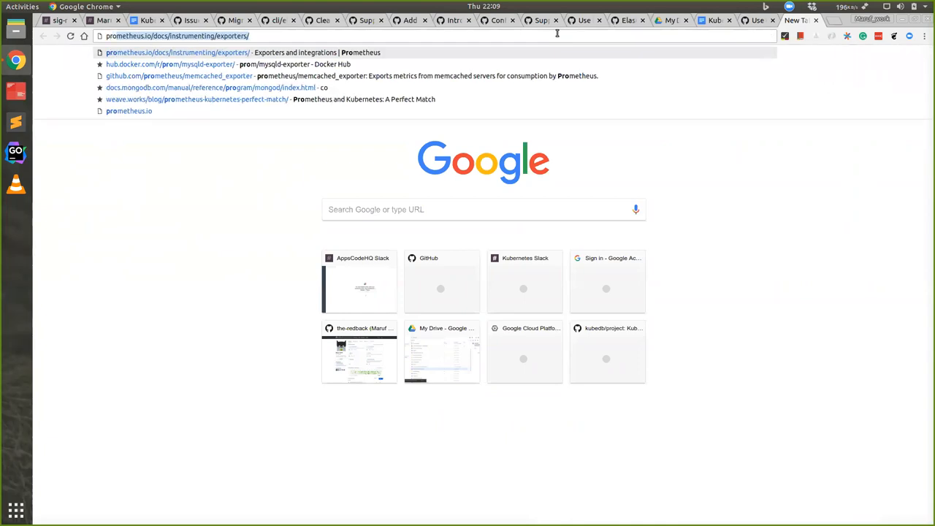
pyautogui.write('ometheus e')
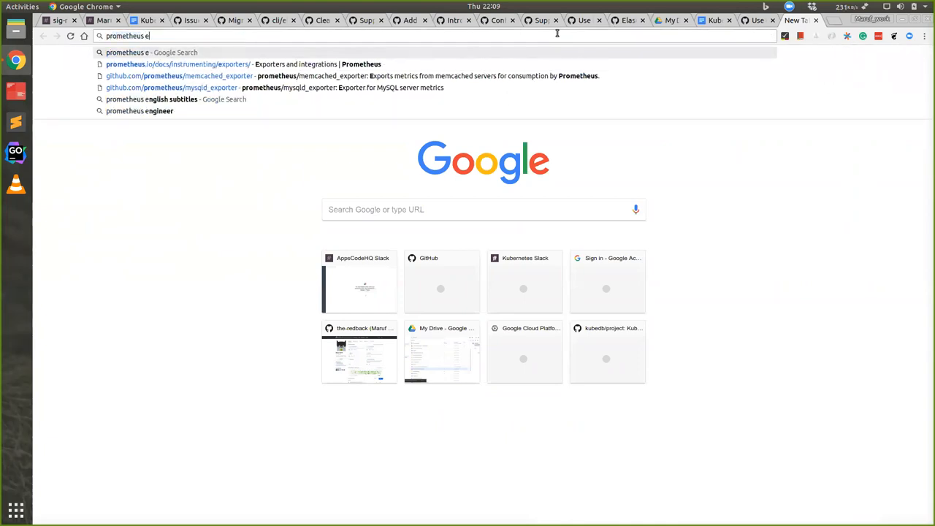
pyautogui.write('s')
pyautogui.press('BackSpace')
pyautogui.write('xporter')
pyautogui.press('Return')
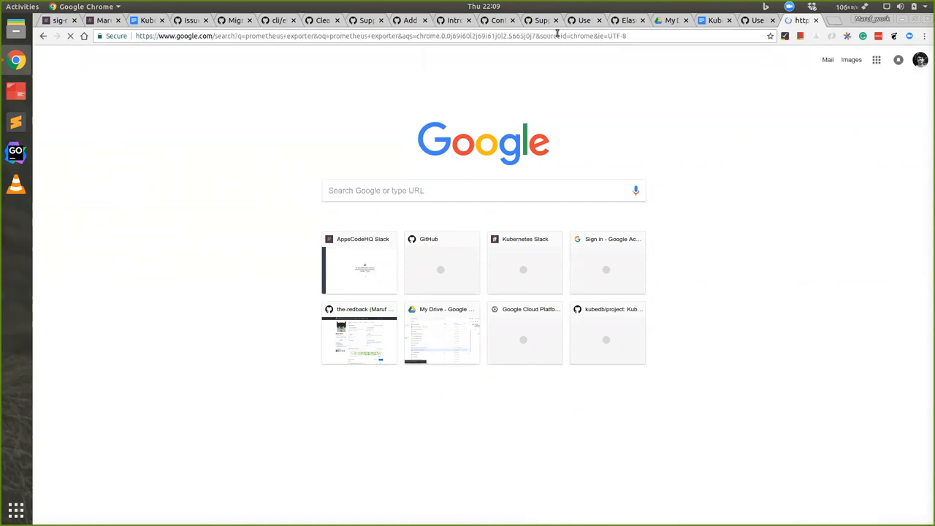
pyautogui.click(185, 139)
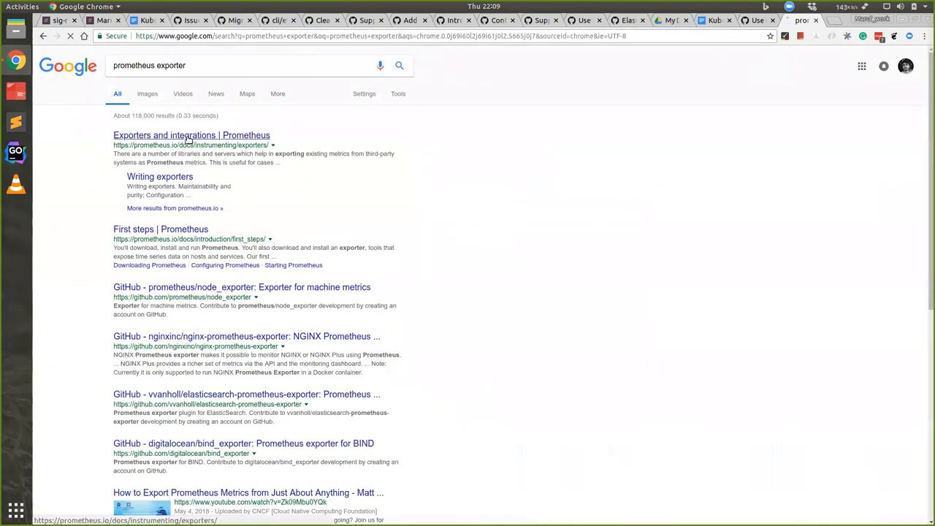
# Finish reviewing PR #179's changed files and return to the meeting notes document.
pyautogui.click(756, 20)
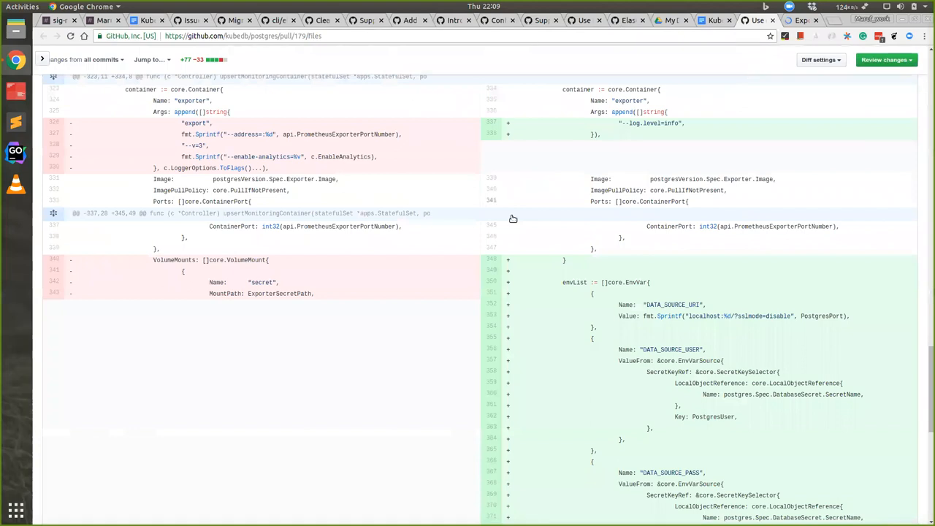
pyautogui.scroll(-10, 504, 256)
pyautogui.scroll(-10, 504, 256)
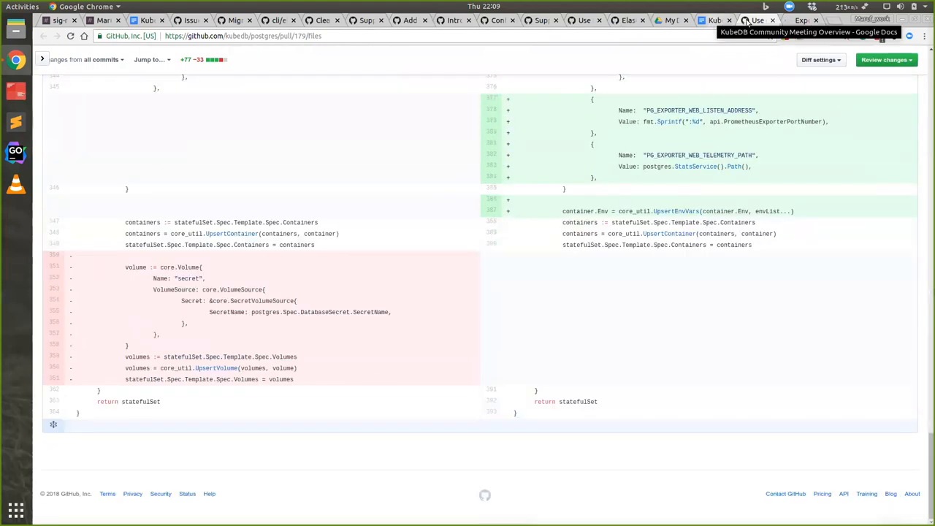
pyautogui.scroll(2, 562, 183)
pyautogui.scroll(-2, 533, 261)
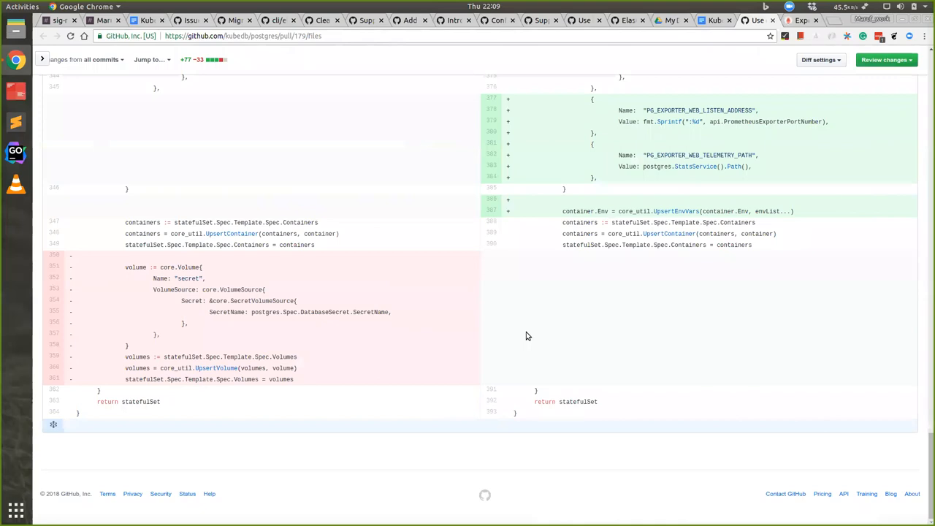
pyautogui.click(710, 20)
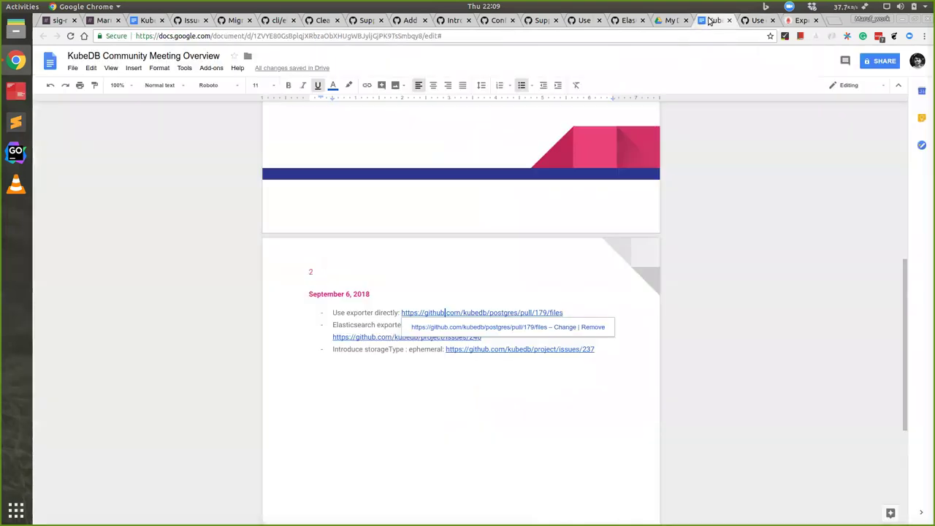
# Follow the second agenda bullet's issues/246 link to the Elasticsearch HTTPS exporter issue.
pyautogui.click(347, 349)
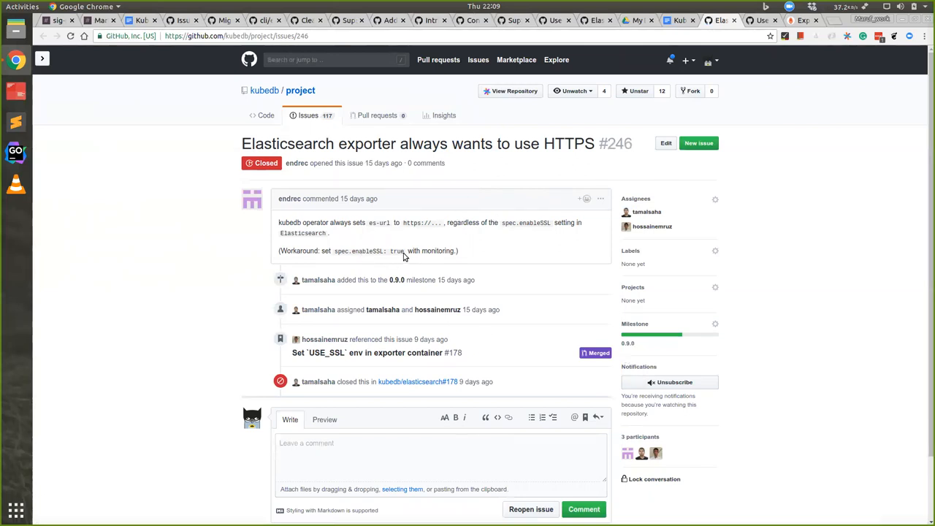
# Highlight the spec.enableSSL workaround on issue #246, then return to the meeting notes.
pyautogui.moveTo(405, 250); pyautogui.dragTo(334, 252)
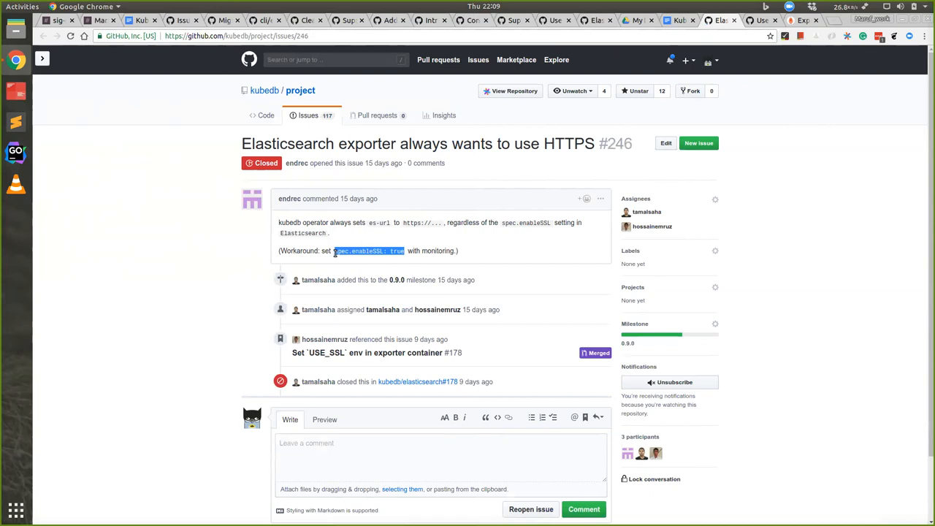
pyautogui.click(335, 251)
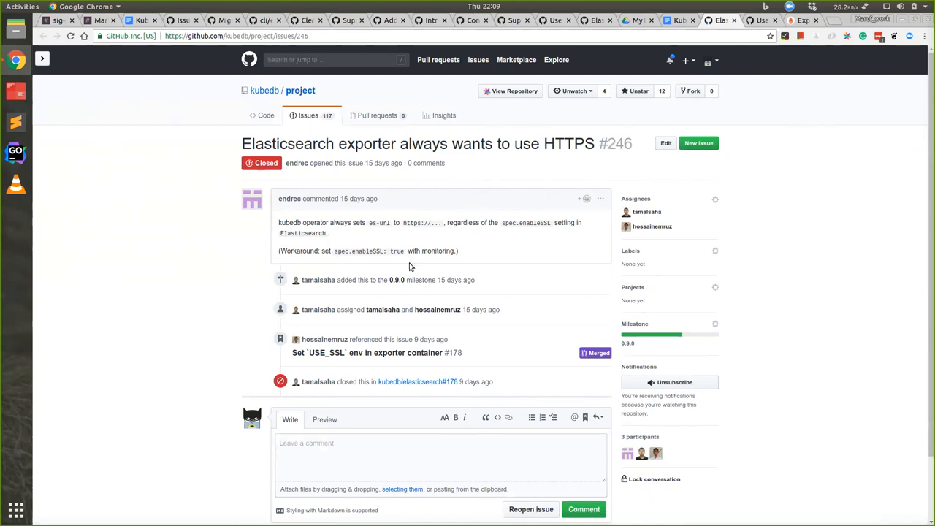
pyautogui.click(678, 19)
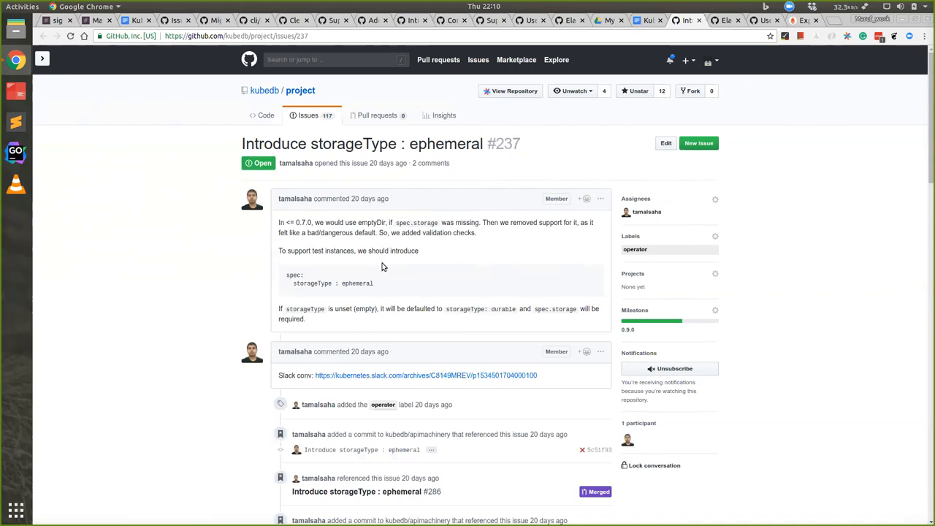
pyautogui.scroll(-1, 244, 288)
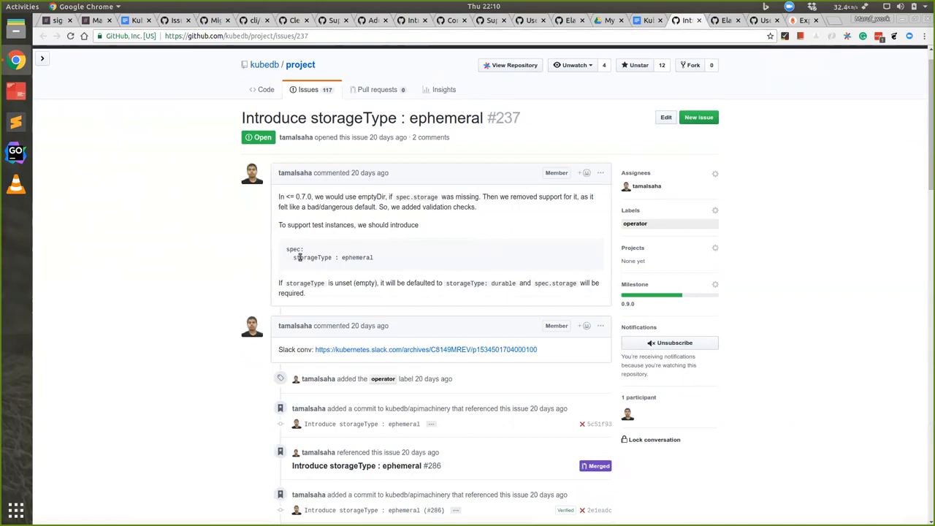
pyautogui.scroll(-3, 329, 284)
pyautogui.scroll(-4, 348, 254)
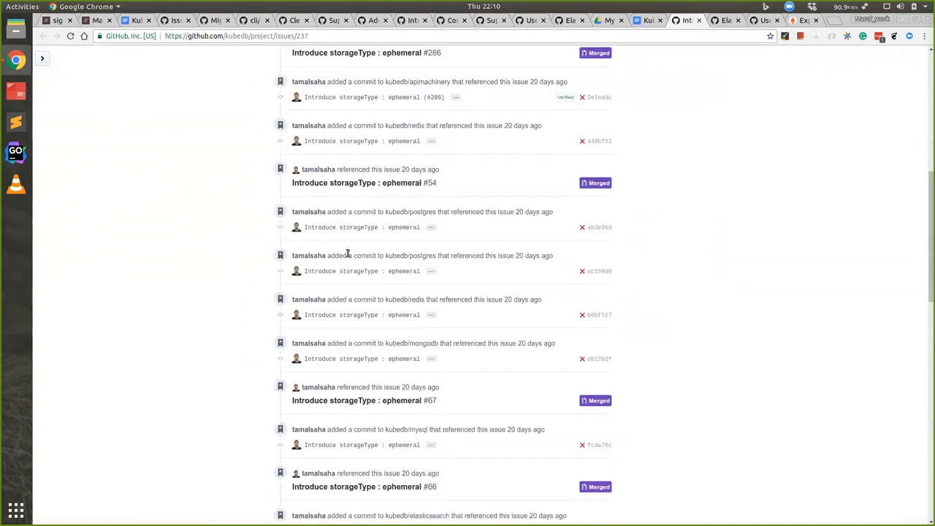
pyautogui.scroll(-5, 226, 281)
pyautogui.scroll(-4, 226, 281)
pyautogui.scroll(4, 277, 262)
pyautogui.scroll(4, 276, 265)
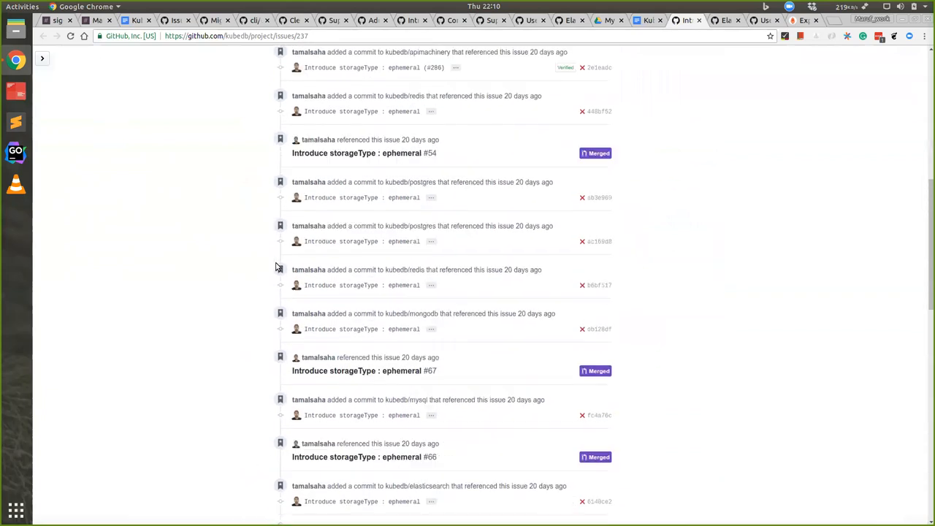
pyautogui.scroll(5, 277, 267)
pyautogui.scroll(3, 277, 266)
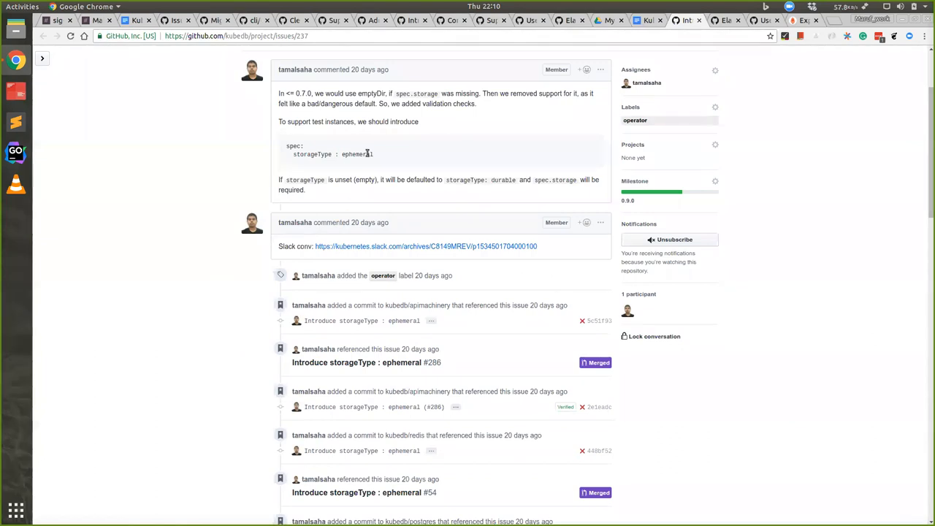
# Highlight and look up the word 'ephemeral' in issue #237's title.
pyautogui.moveTo(374, 154); pyautogui.dragTo(342, 154)
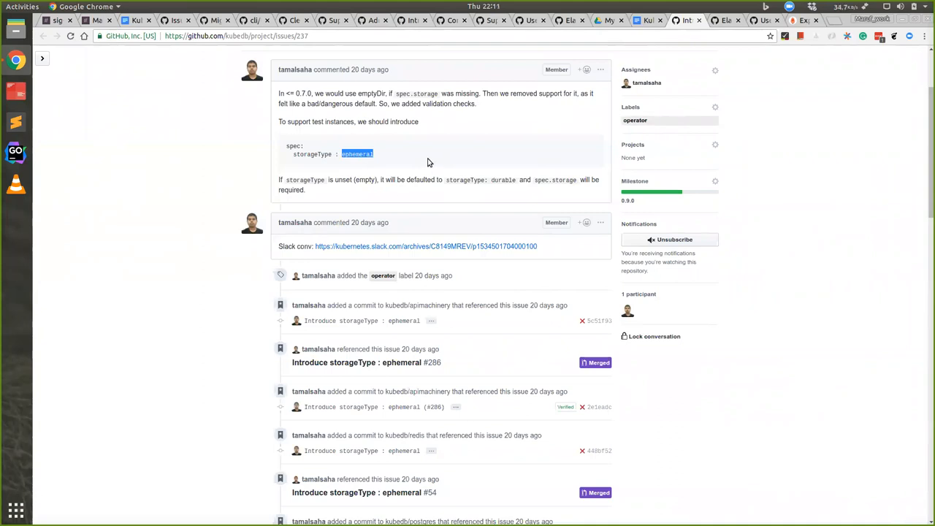
pyautogui.click(358, 157)
pyautogui.doubleClick(358, 156)
pyautogui.click(356, 165)
pyautogui.doubleClick(357, 154)
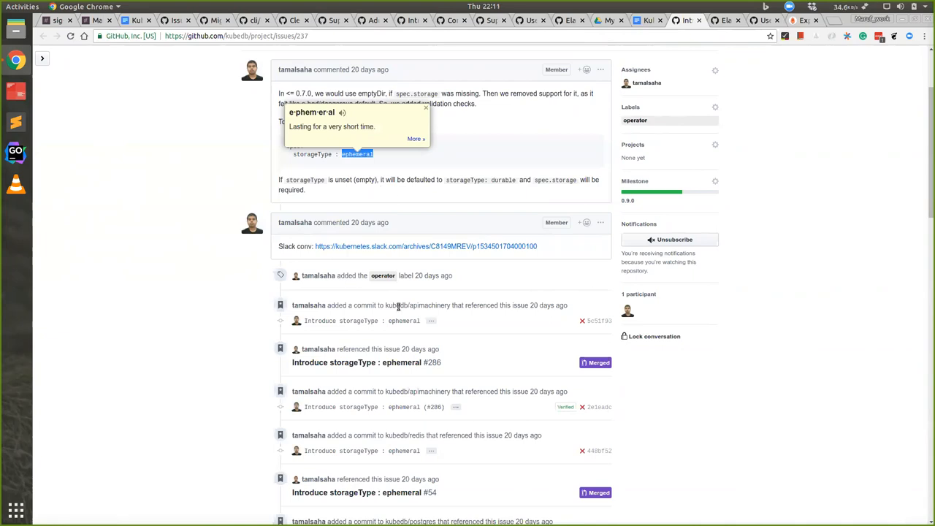
pyautogui.scroll(-6, 438, 278)
pyautogui.scroll(-4, 219, 299)
pyautogui.scroll(5, 218, 300)
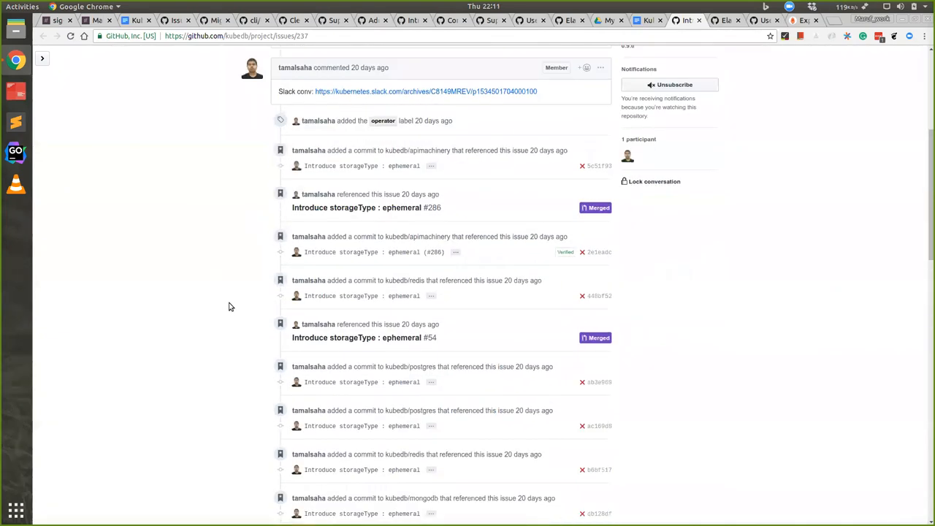
pyautogui.scroll(3, 292, 292)
pyautogui.scroll(-2, 365, 278)
# Open the referenced pull request #286 in a new tab.
pyautogui.middleClick(395, 237)
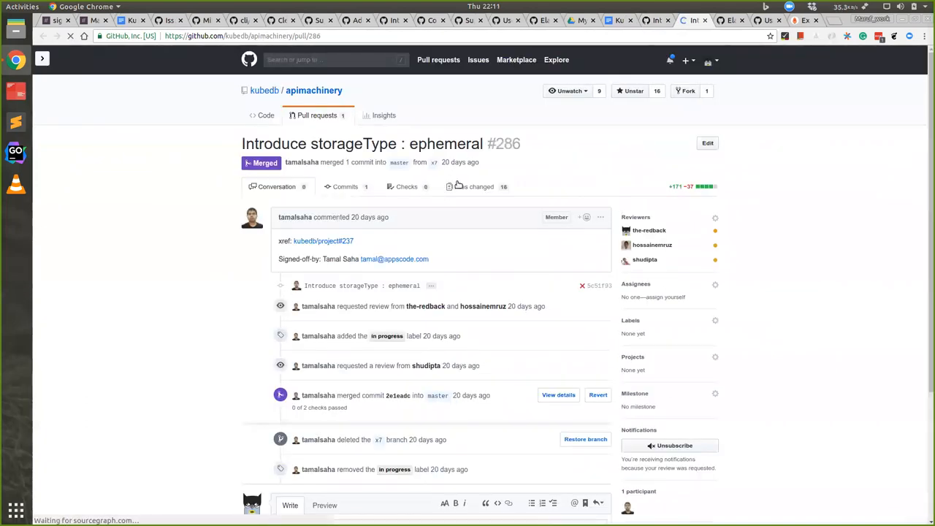
pyautogui.scroll(-1, 168, 315)
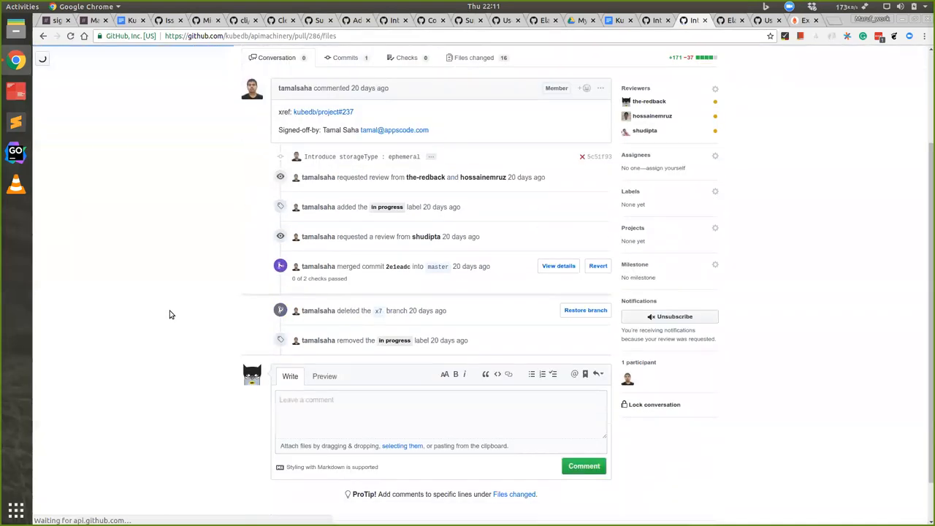
pyautogui.scroll(-5, 295, 319)
pyautogui.scroll(-5, 296, 319)
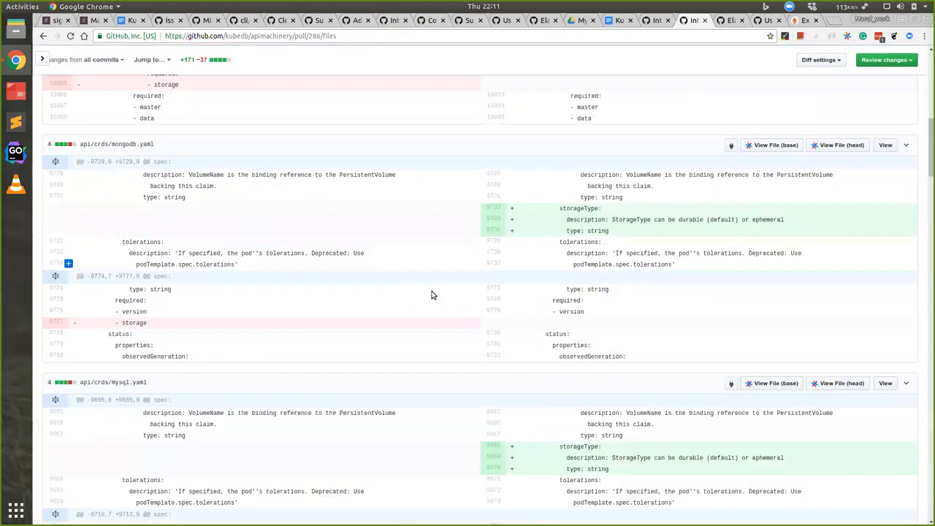
pyautogui.scroll(-5, 431, 292)
pyautogui.scroll(-5, 431, 292)
pyautogui.scroll(-3, 431, 292)
pyautogui.scroll(-5, 431, 293)
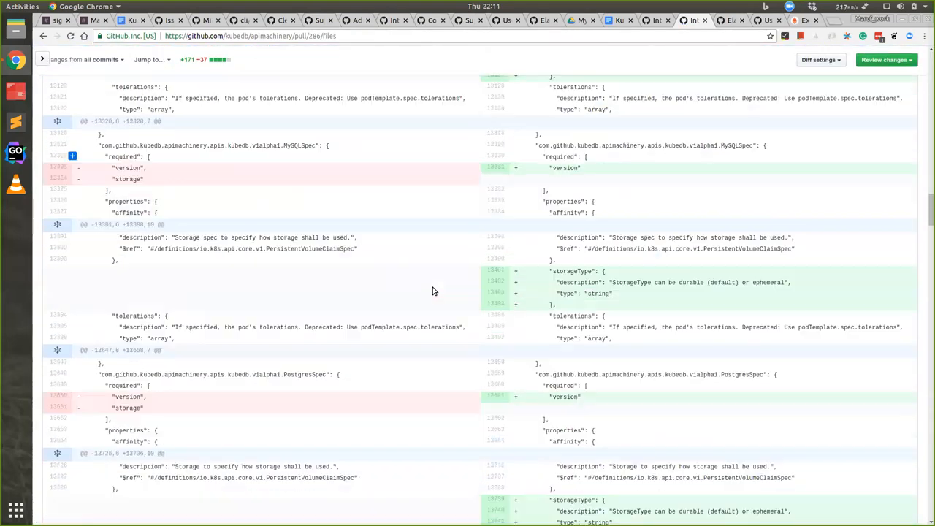
pyautogui.scroll(-5, 430, 292)
pyautogui.scroll(-5, 438, 289)
pyautogui.scroll(-3, 446, 287)
pyautogui.scroll(5, 447, 287)
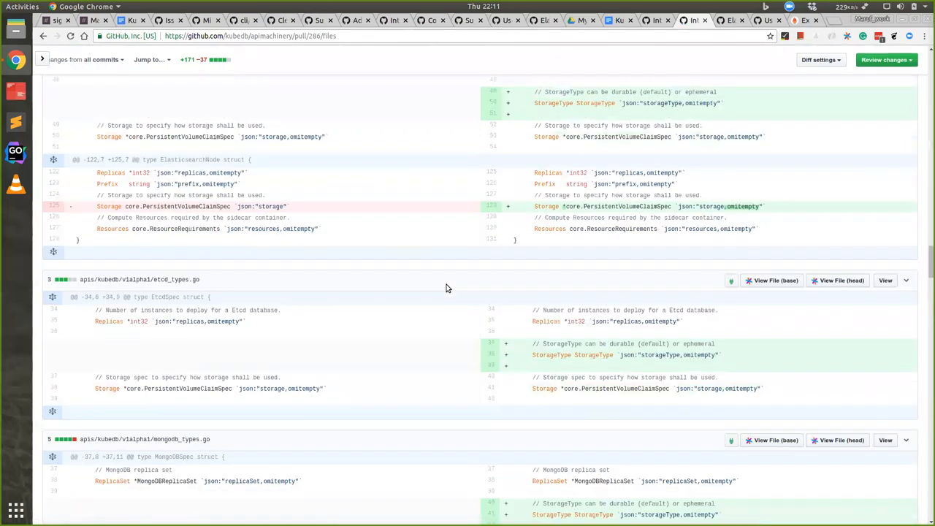
pyautogui.scroll(3, 467, 278)
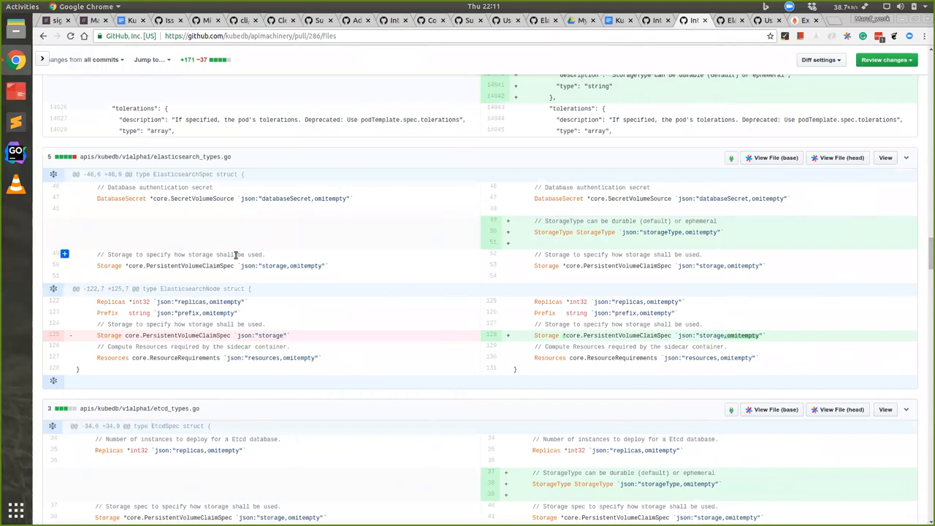
pyautogui.scroll(-4, 350, 270)
pyautogui.scroll(-4, 380, 278)
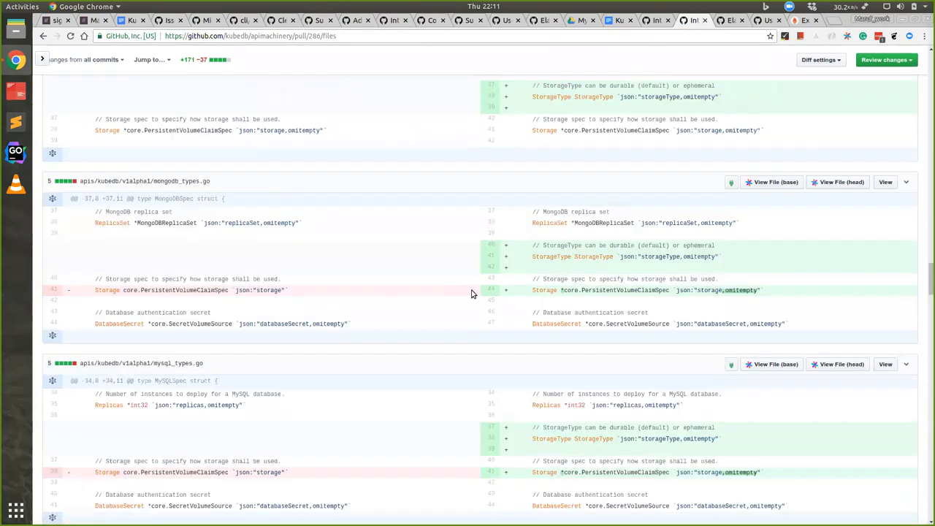
pyautogui.scroll(-4, 467, 292)
pyautogui.scroll(3, 471, 293)
pyautogui.scroll(3, 467, 292)
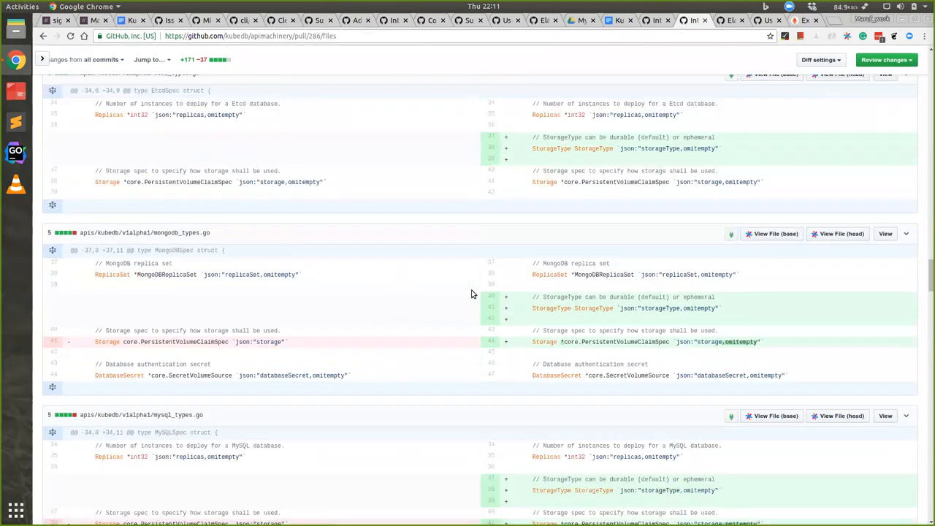
pyautogui.scroll(3, 460, 318)
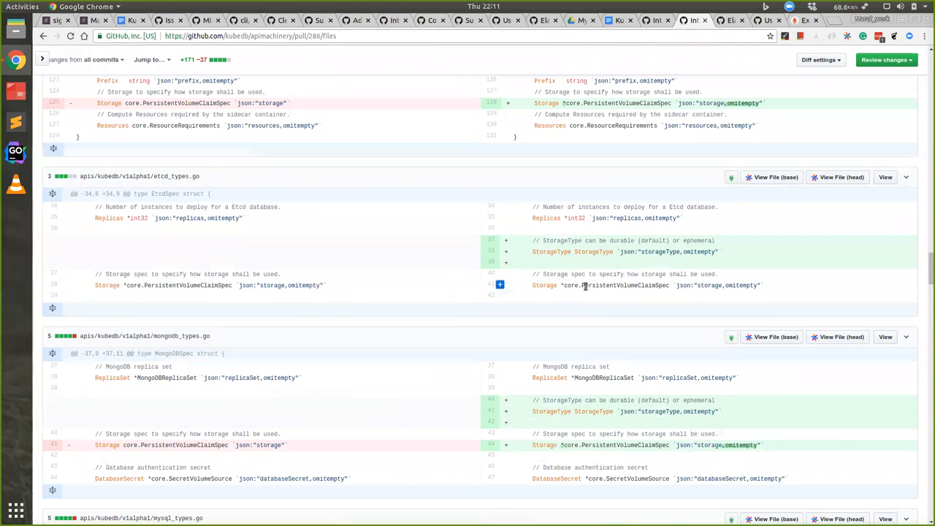
pyautogui.scroll(-5, 479, 314)
pyautogui.scroll(-5, 479, 314)
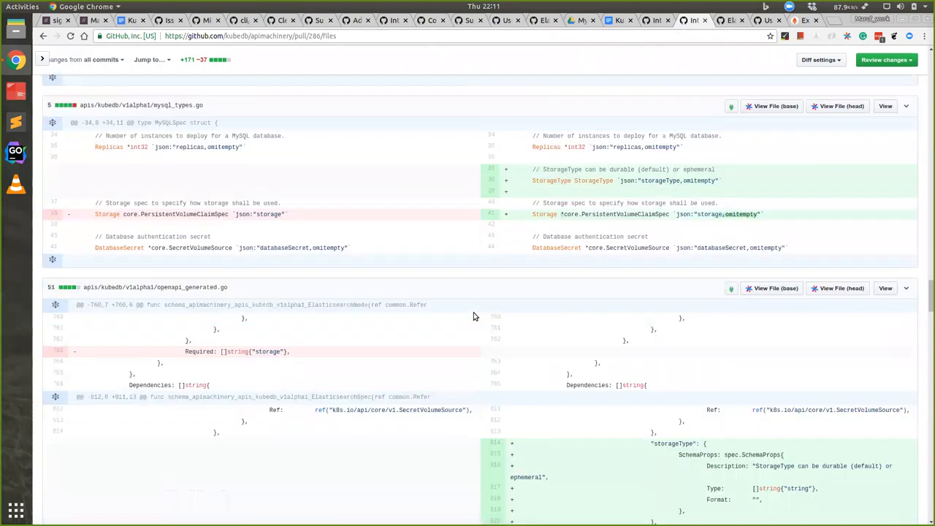
pyautogui.scroll(-5, 479, 314)
pyautogui.scroll(-4, 479, 314)
pyautogui.moveTo(927, 306)
pyautogui.mouseDown()
pyautogui.moveTo(928, 433)
pyautogui.moveTo(927, 424)
pyautogui.mouseUp()
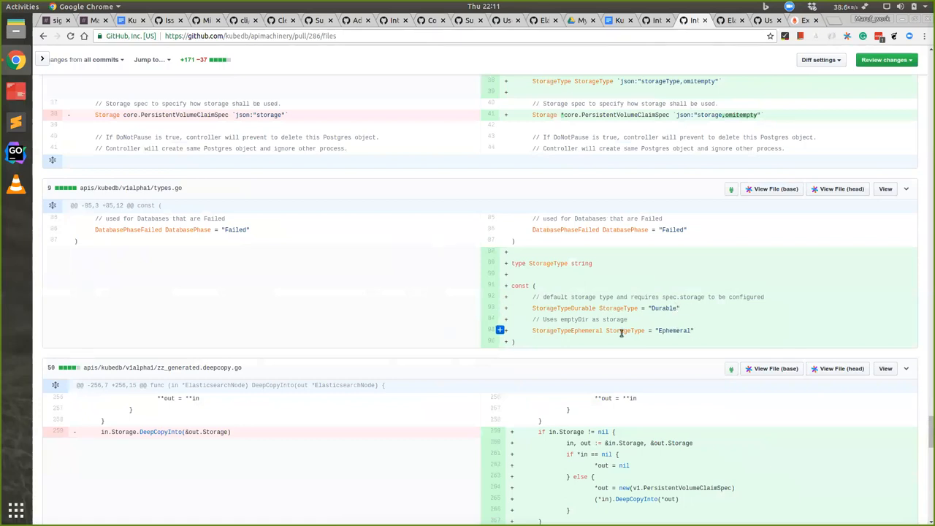
pyautogui.scroll(5, 654, 266)
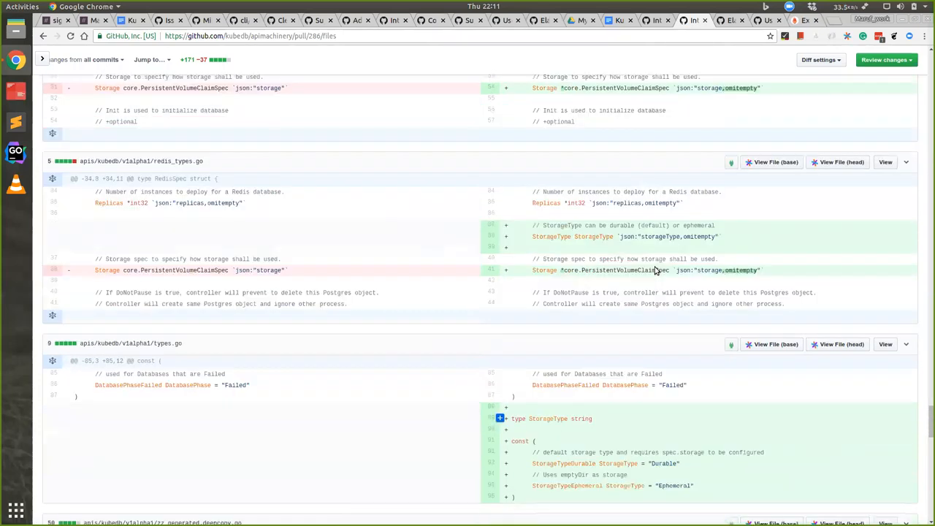
pyautogui.scroll(3, 654, 266)
# After reviewing PR #286's Durable and Ephemeral storage type diffs, return to issue #237.
pyautogui.click(656, 20)
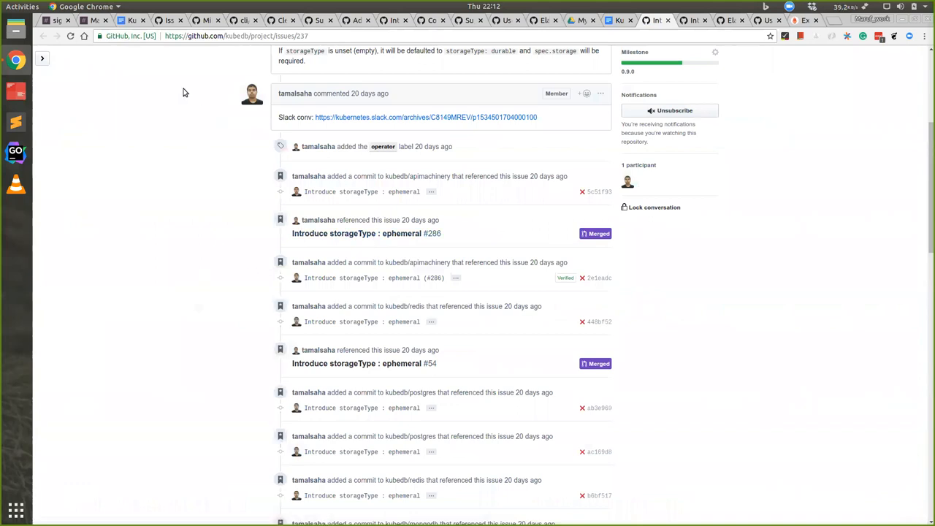
# Flip between the project issues list, the agenda doc, issue #237, PR #286 and the MySQL charset issue.
pyautogui.click(159, 20)
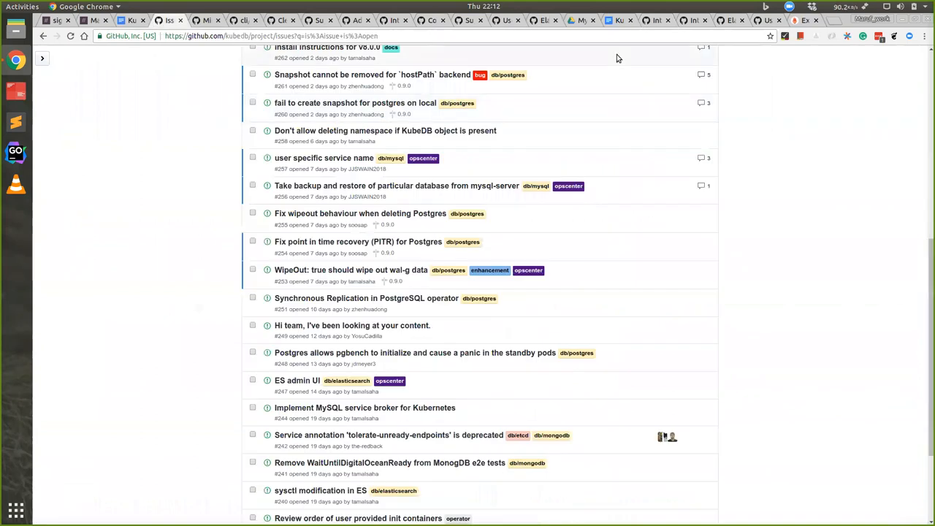
pyautogui.click(620, 21)
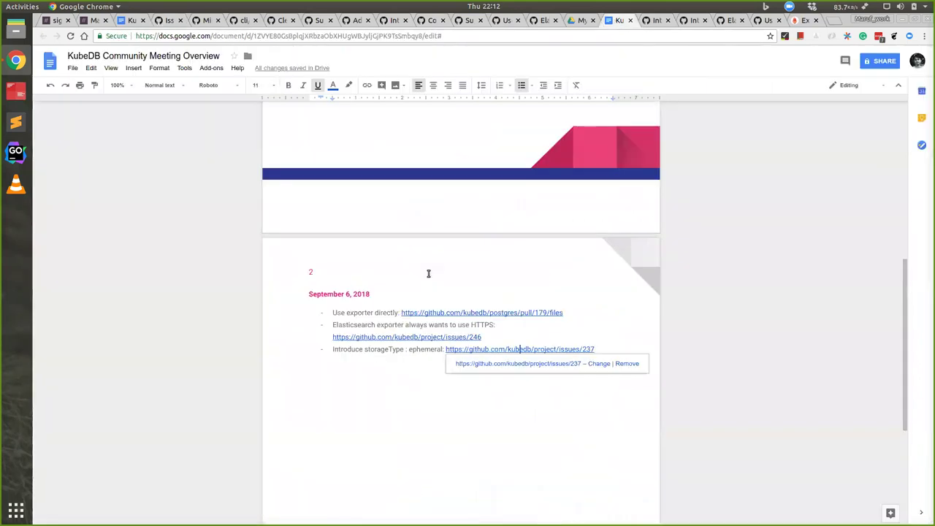
pyautogui.click(363, 353)
pyautogui.click(165, 23)
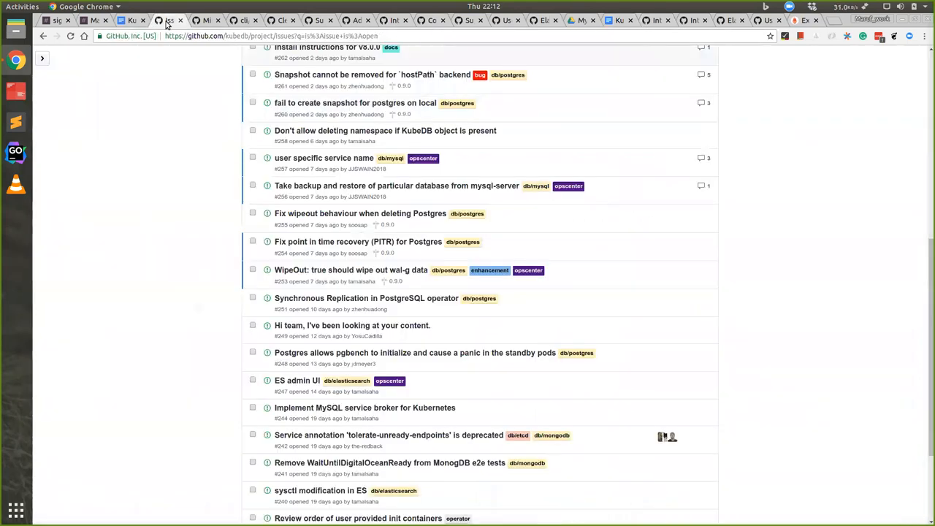
pyautogui.scroll(1, 158, 183)
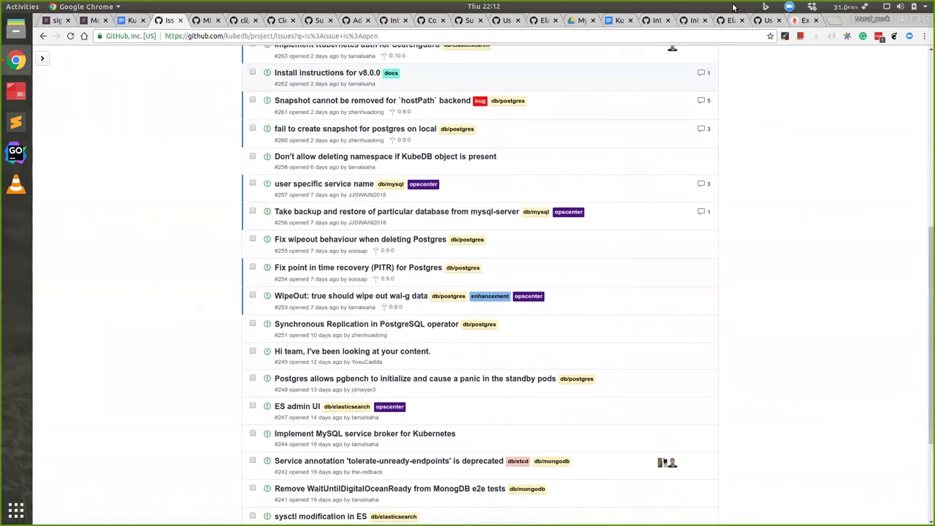
pyautogui.click(687, 21)
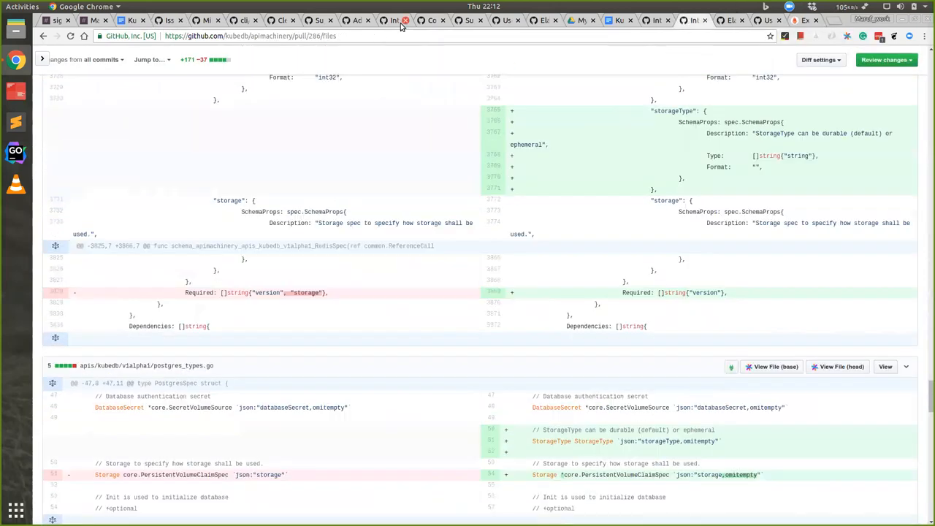
pyautogui.click(395, 21)
pyautogui.scroll(-5, 443, 142)
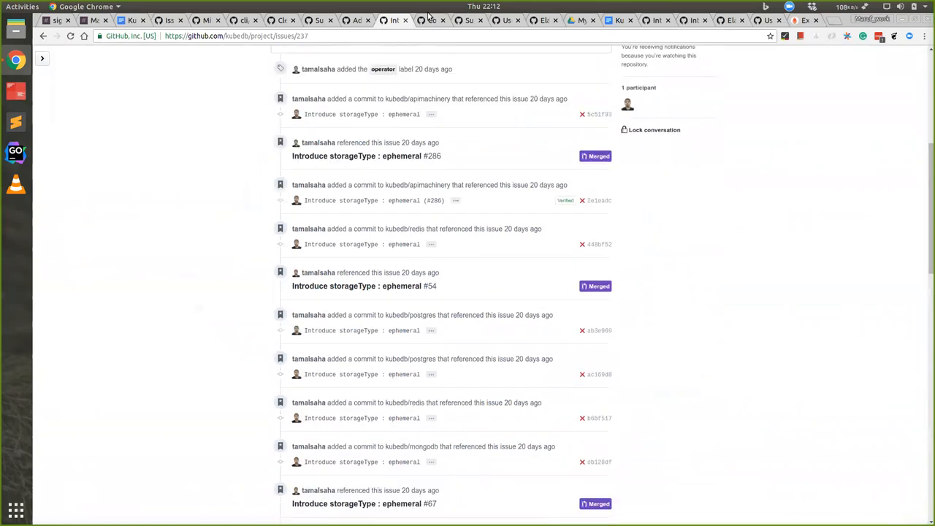
pyautogui.click(430, 19)
pyautogui.scroll(-3, 357, 236)
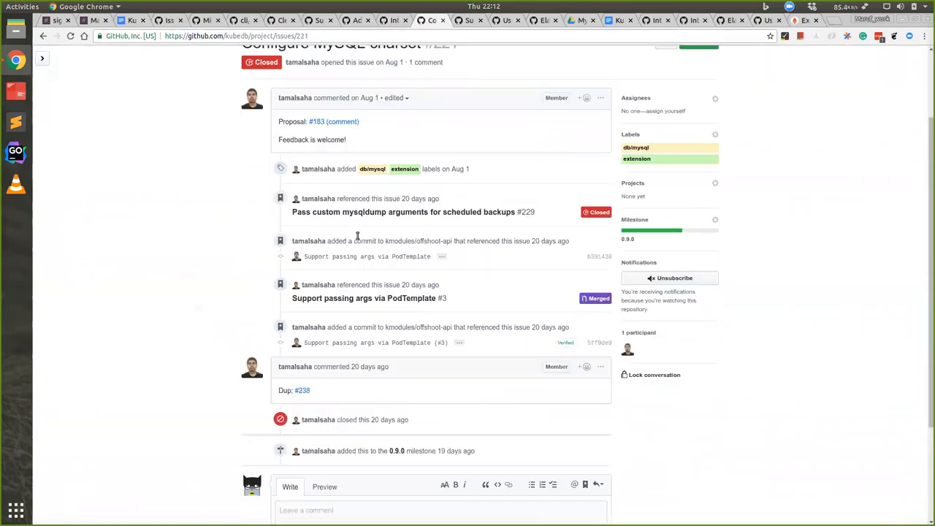
pyautogui.scroll(-5, 357, 236)
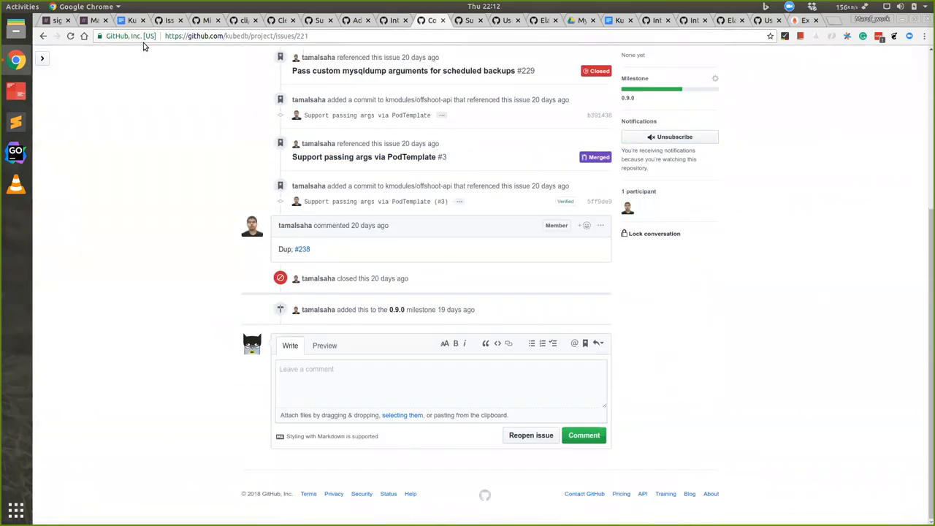
pyautogui.click(617, 19)
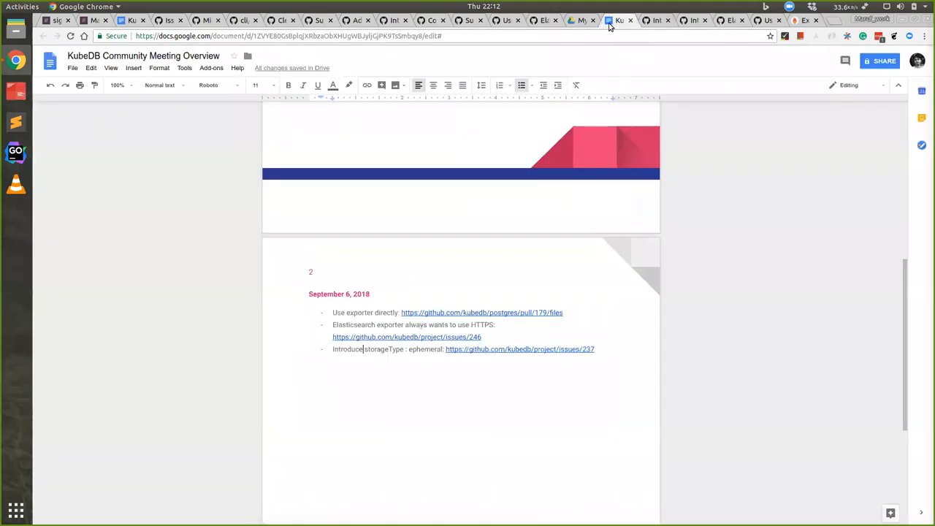
pyautogui.click(139, 20)
pyautogui.click(169, 20)
pyautogui.scroll(4, 217, 127)
pyautogui.scroll(2, 217, 127)
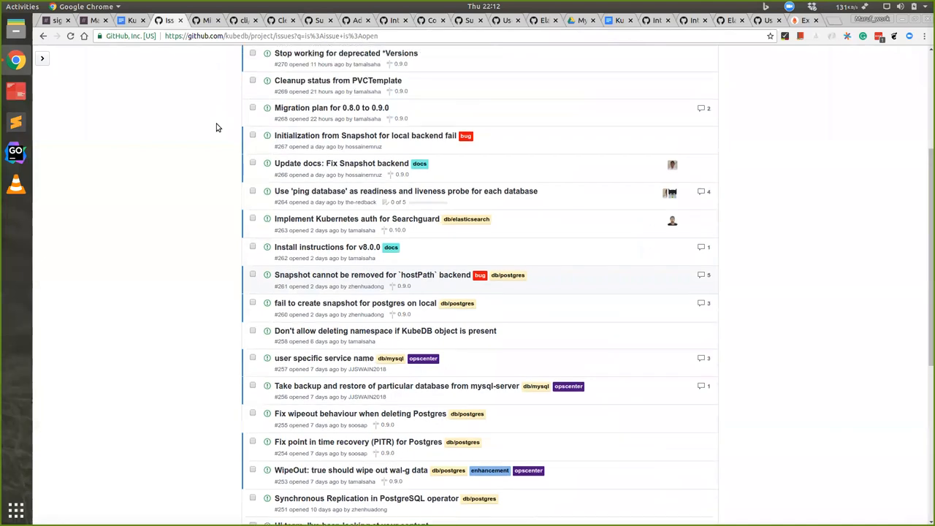
pyautogui.scroll(5, 217, 127)
pyautogui.scroll(-2, 307, 244)
pyautogui.scroll(2, 307, 244)
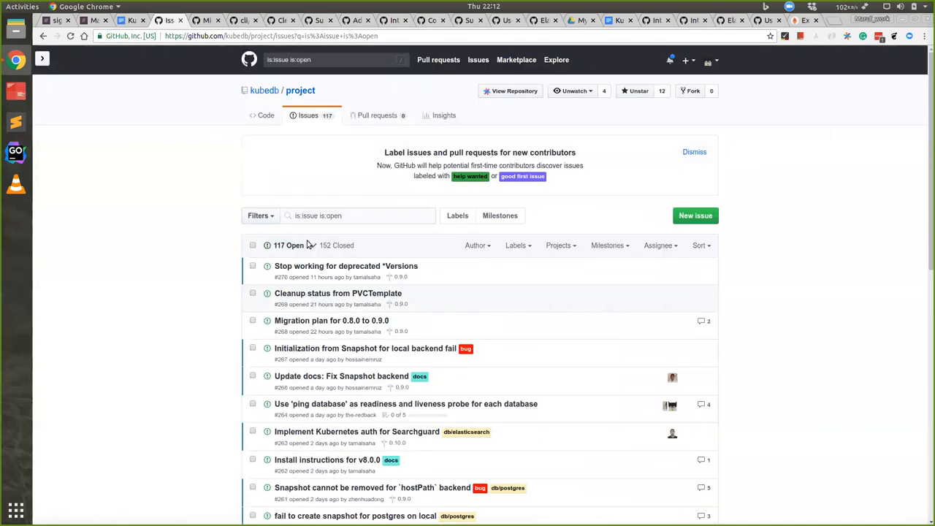
# Search the project issues page for 'termin', then bring up issue #237 and PR #286's diff.
pyautogui.hotkey('ctrl', 'f')
pyautogui.write('term')
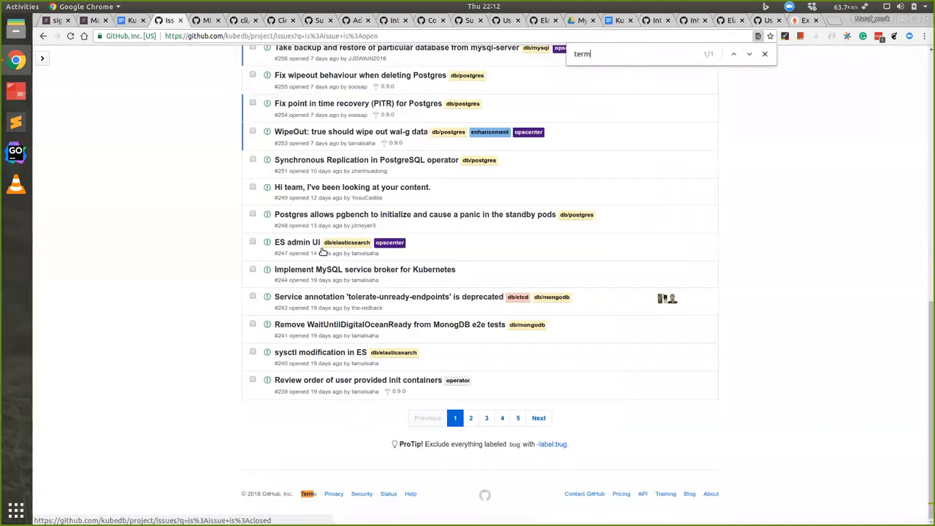
pyautogui.write('in')
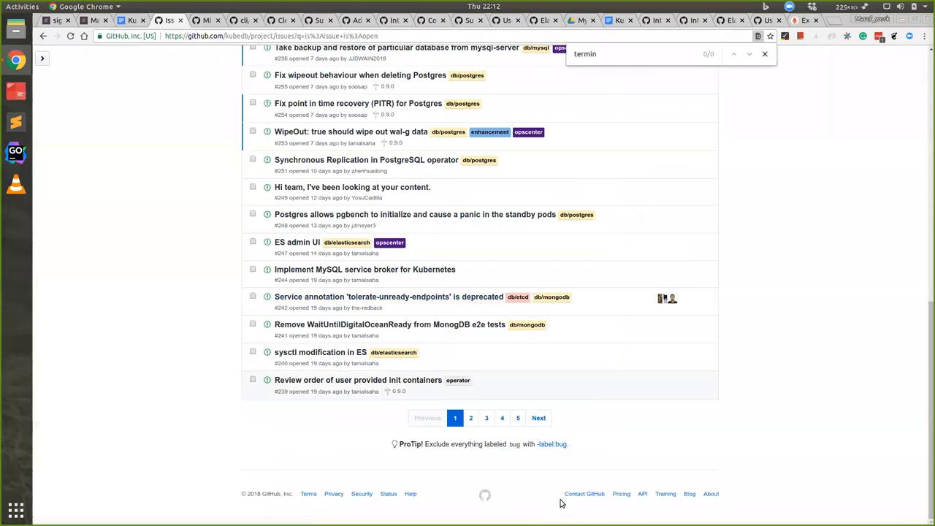
pyautogui.click(692, 20)
pyautogui.click(655, 20)
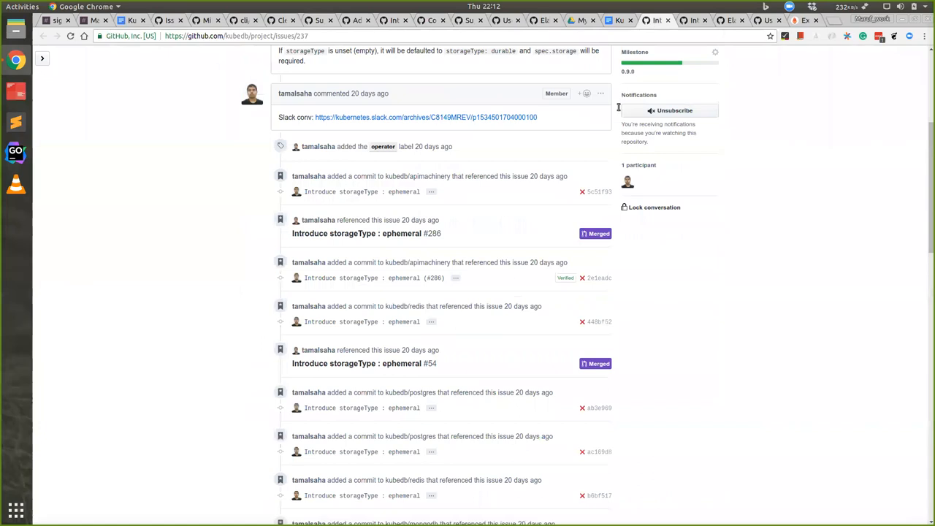
pyautogui.scroll(-2, 396, 373)
pyautogui.scroll(5, 397, 373)
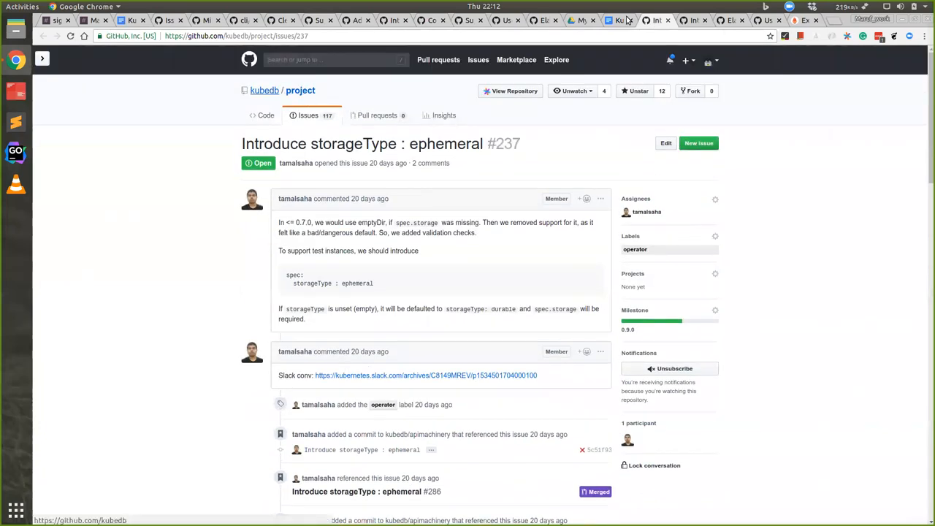
pyautogui.click(693, 20)
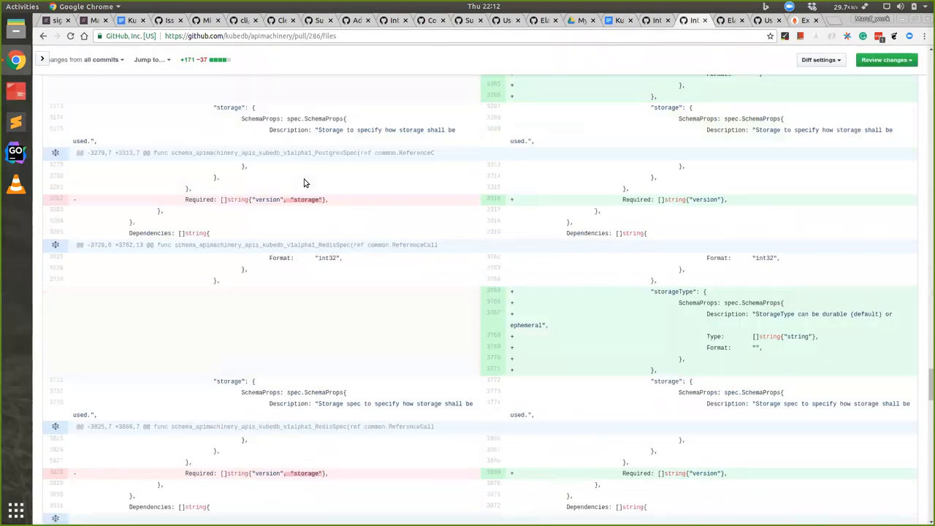
pyautogui.scroll(3, 304, 182)
pyautogui.moveTo(928, 384); pyautogui.dragTo(927, 65)
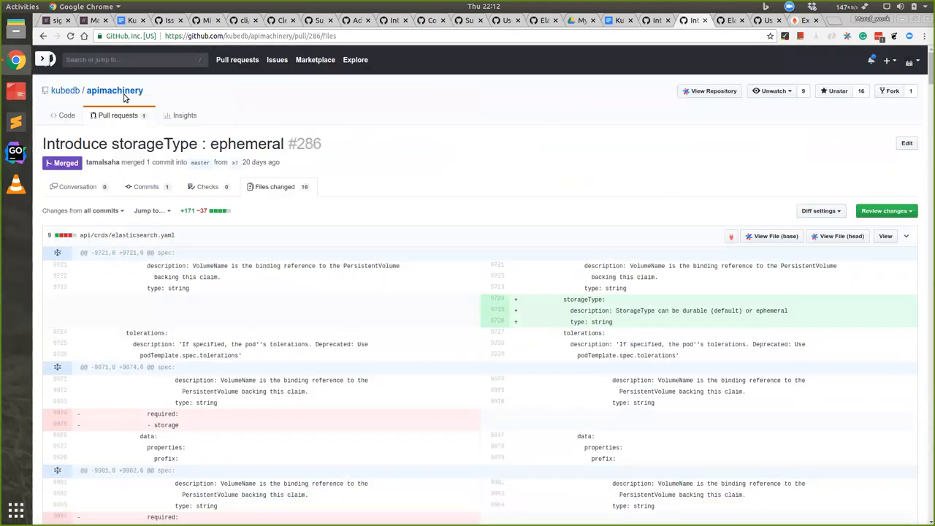
# From the apimachinery repo's commits on master, open the 'Add TerminationPolicy for databases (#300)' commit.
pyautogui.click(115, 91)
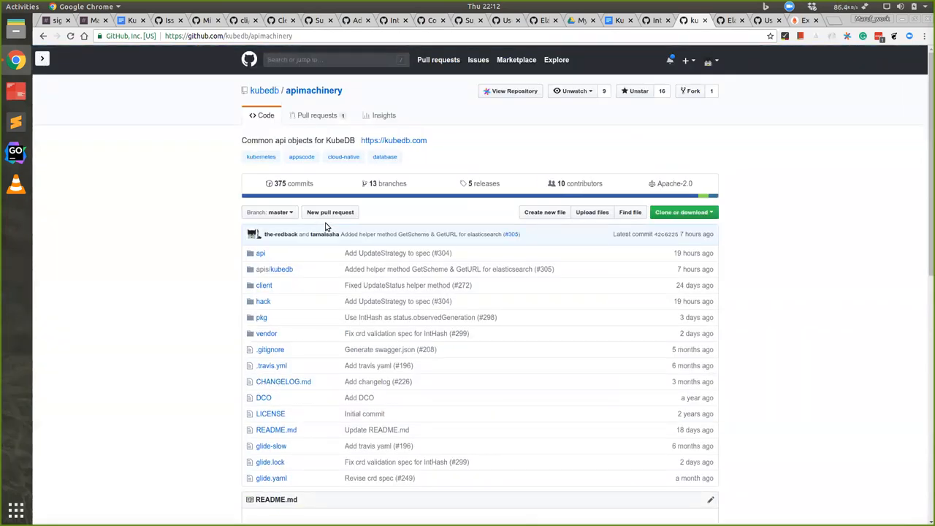
pyautogui.click(317, 115)
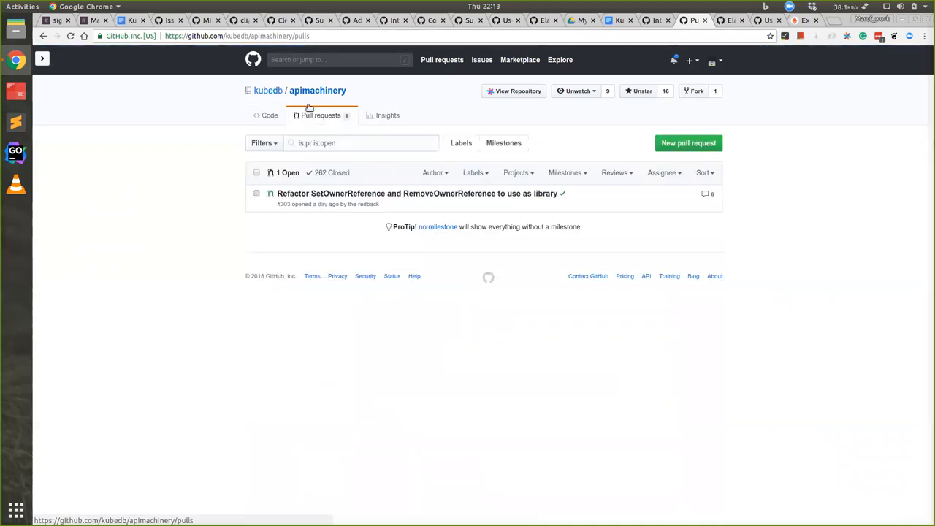
pyautogui.click(317, 91)
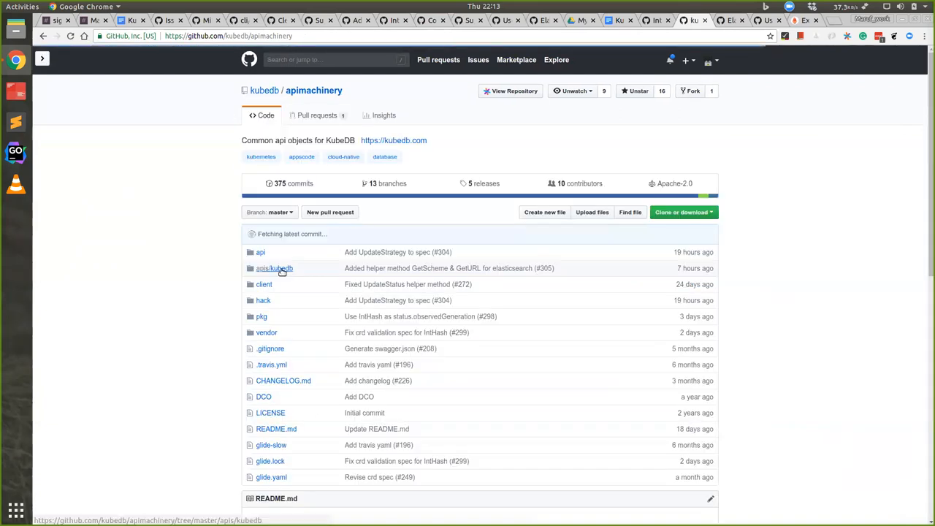
pyautogui.click(290, 184)
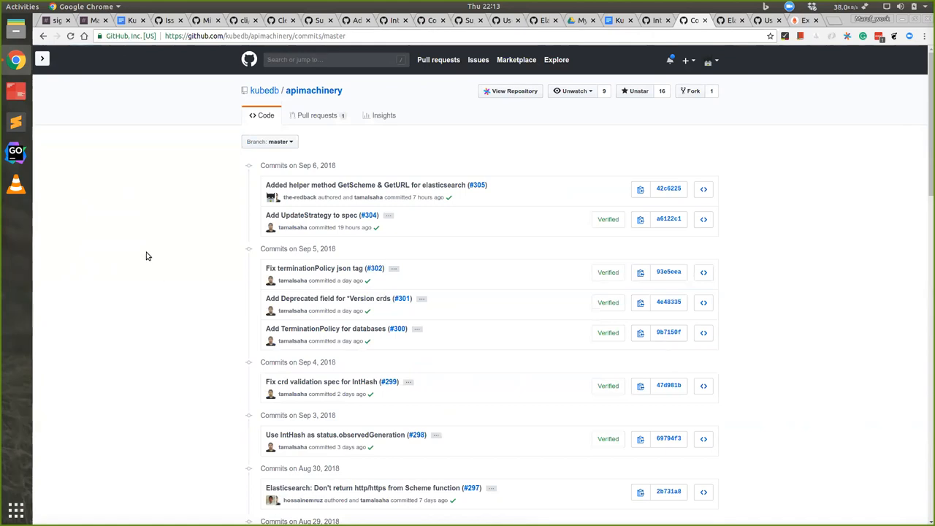
pyautogui.scroll(-1, 306, 270)
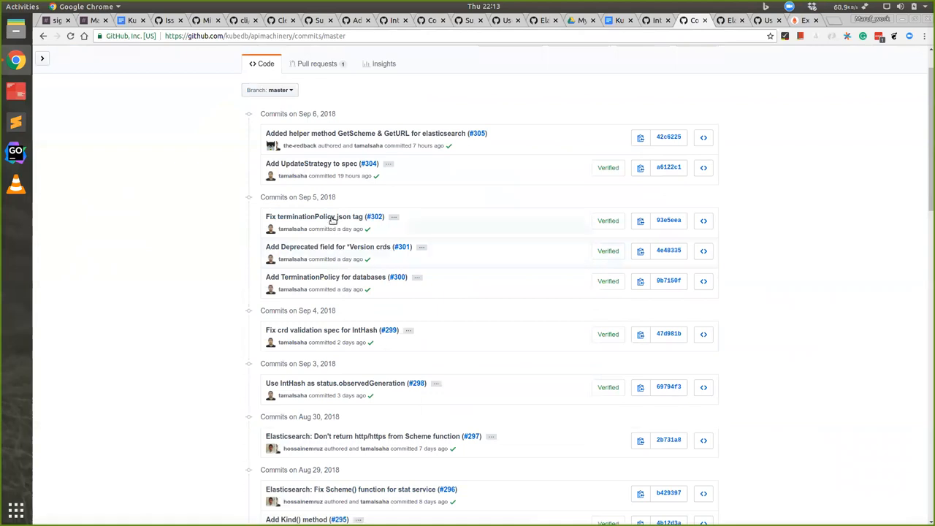
pyautogui.click(315, 277)
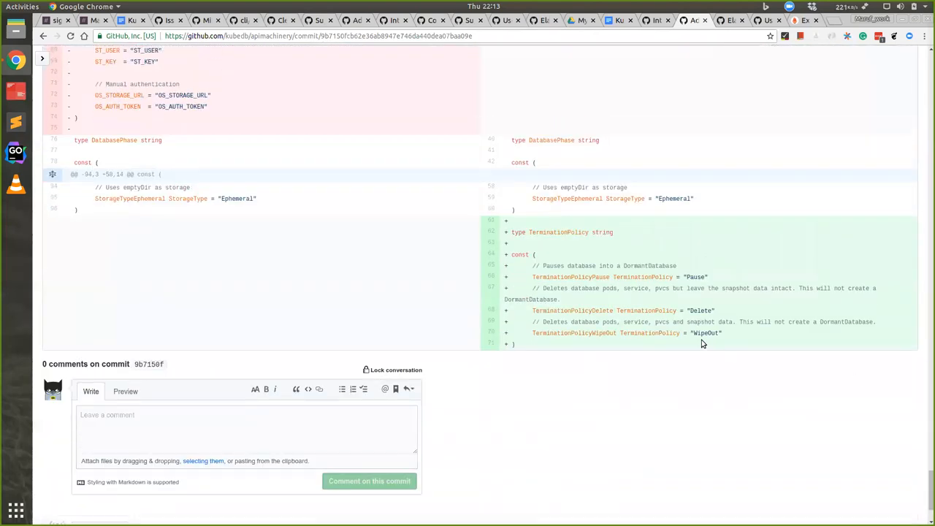
pyautogui.click(695, 310)
pyautogui.doubleClick(706, 333)
pyautogui.click(698, 310)
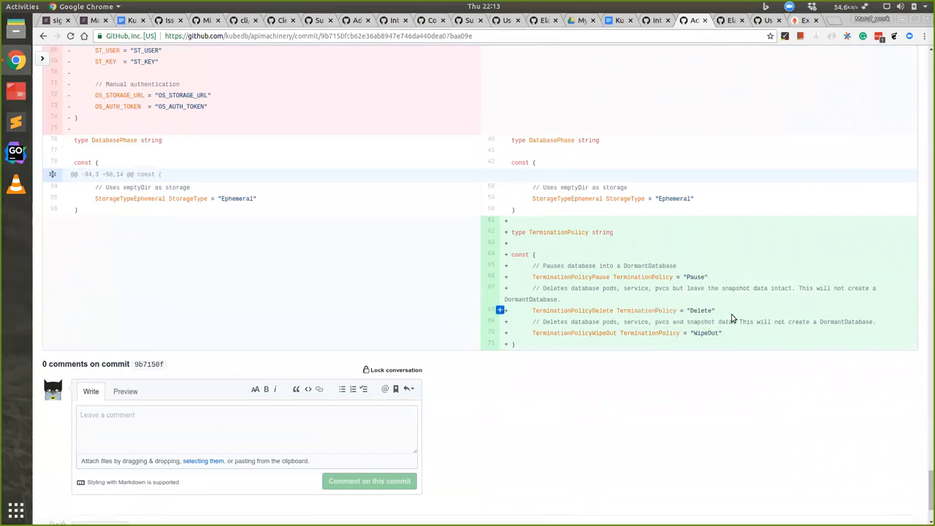
pyautogui.moveTo(671, 288); pyautogui.dragTo(600, 290)
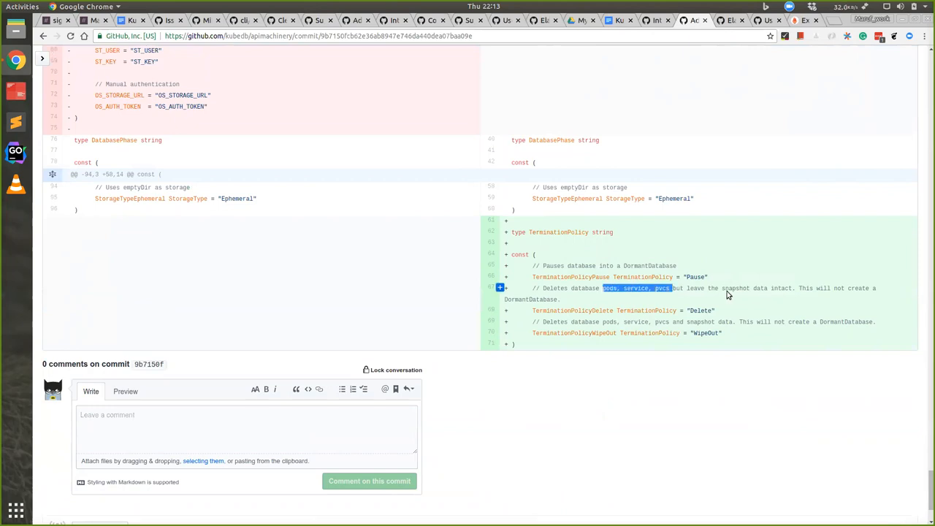
pyautogui.moveTo(723, 287); pyautogui.dragTo(754, 288)
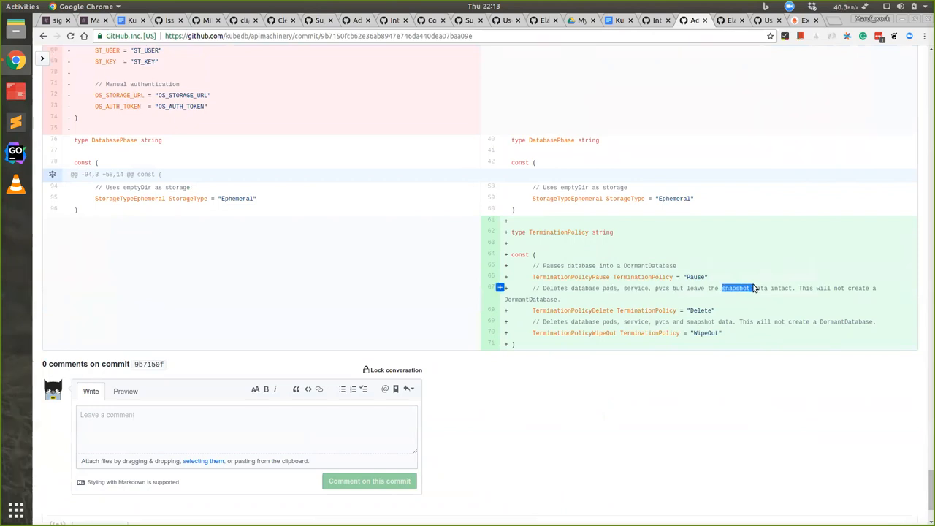
pyautogui.click(679, 313)
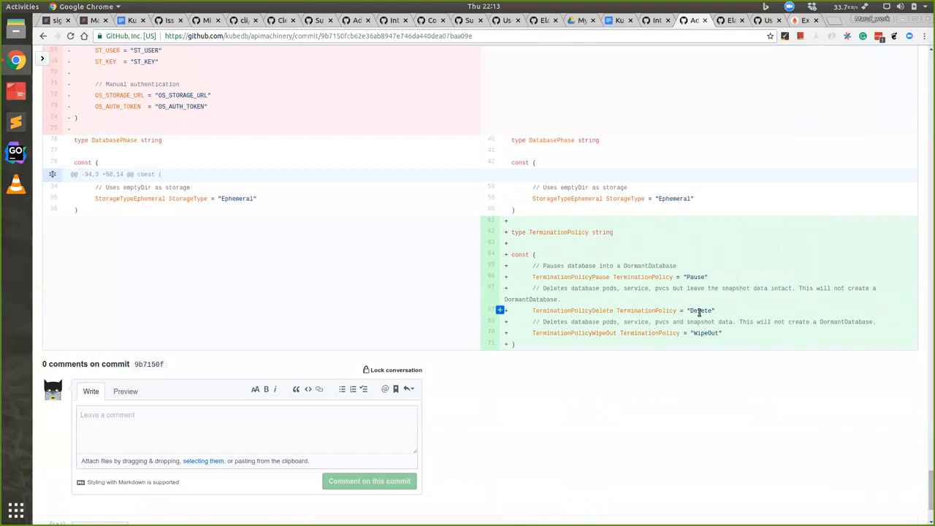
pyautogui.doubleClick(736, 287)
pyautogui.click(751, 288)
pyautogui.moveTo(685, 321); pyautogui.dragTo(737, 324)
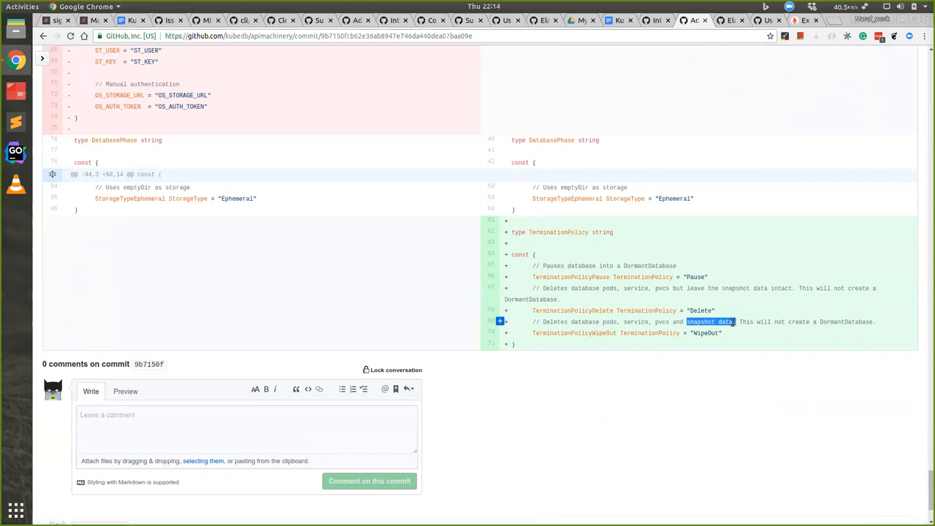
pyautogui.click(717, 336)
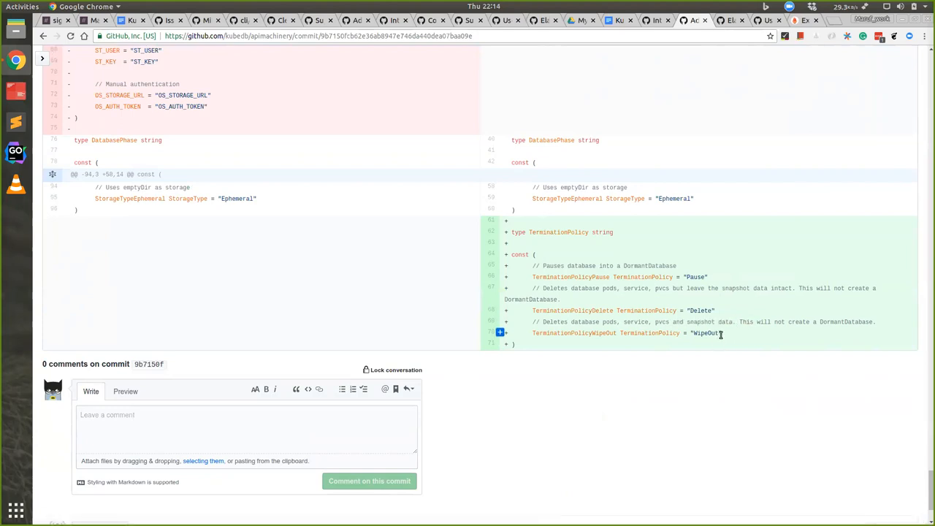
pyautogui.moveTo(720, 334)
pyautogui.mouseDown()
pyautogui.moveTo(694, 332)
pyautogui.moveTo(716, 333)
pyautogui.mouseUp()
pyautogui.click(695, 332)
pyautogui.click(717, 334)
pyautogui.click(727, 311)
pyautogui.scroll(-1, 728, 312)
pyautogui.scroll(3, 730, 313)
pyautogui.scroll(-3, 730, 312)
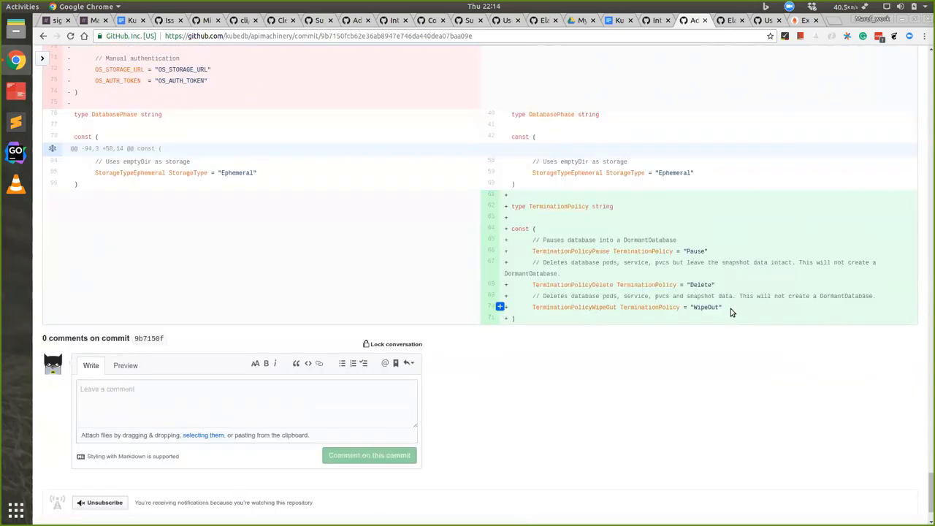
pyautogui.scroll(3, 730, 308)
pyautogui.scroll(-3, 730, 308)
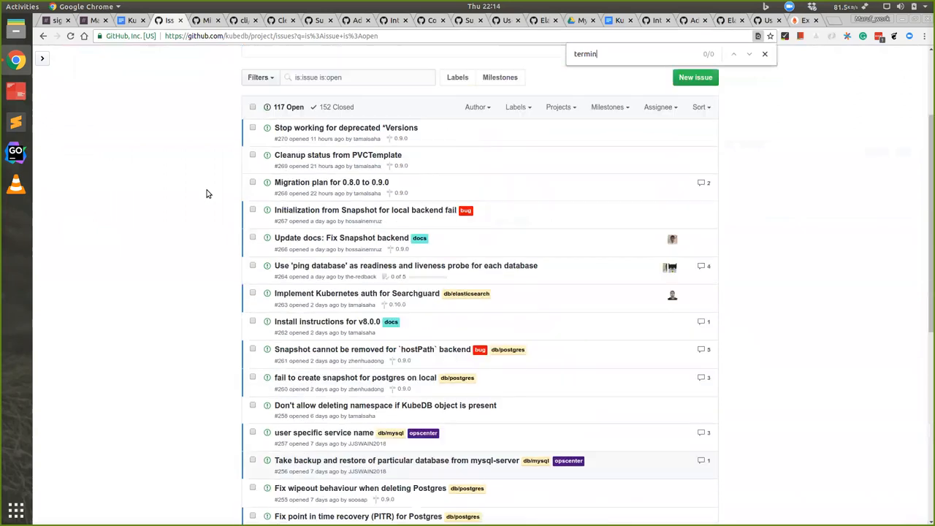
pyautogui.scroll(2, 206, 193)
pyautogui.scroll(-1, 293, 205)
# Open the 'Migration plan for 0.8.0 to 0.9.0' issue before moving to the elasticsearch.yaml catalog file.
pyautogui.click(333, 193)
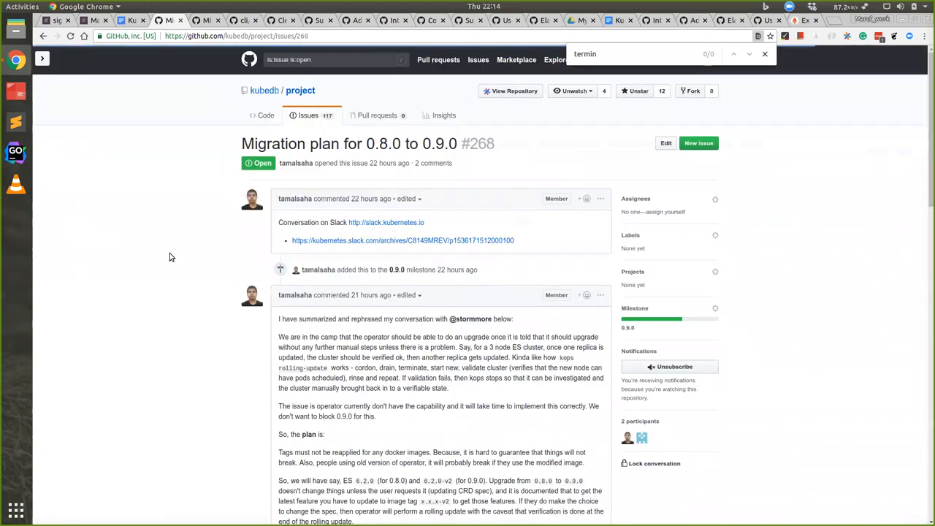
pyautogui.scroll(-3, 225, 304)
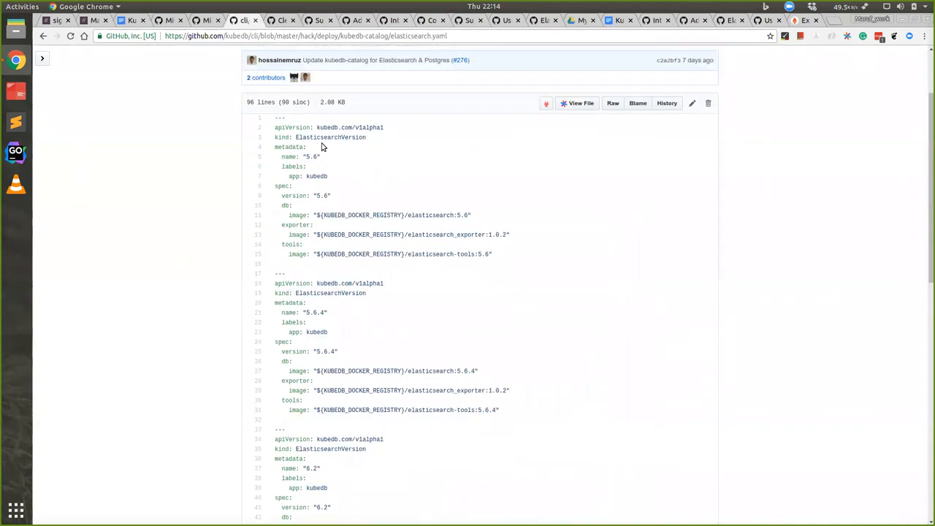
# Point out the ElasticsearchVersion kind and the database, exporter and tools image names in elasticsearch.yaml.
pyautogui.doubleClick(343, 137)
pyautogui.click(366, 154)
pyautogui.moveTo(406, 215); pyautogui.dragTo(468, 215)
pyautogui.click(531, 258)
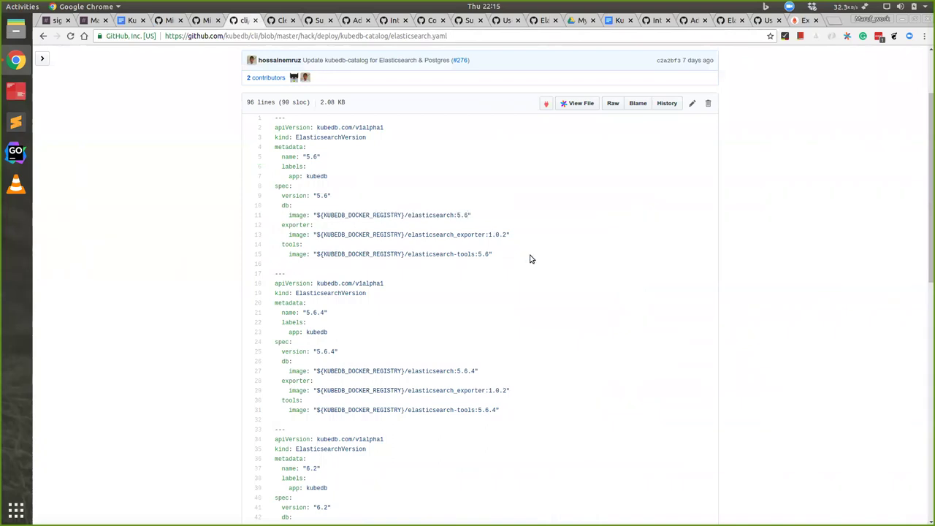
pyautogui.moveTo(408, 235)
pyautogui.mouseDown()
pyautogui.moveTo(506, 235)
pyautogui.moveTo(418, 254)
pyautogui.mouseUp()
pyautogui.click(481, 255)
pyautogui.click(409, 253)
pyautogui.click(460, 252)
# Repeatedly highlight the spec version 5.6 and the matching 5.6 database image tag.
pyautogui.tripleClick(326, 195)
pyautogui.moveTo(328, 195); pyautogui.dragTo(317, 195)
pyautogui.moveTo(468, 214); pyautogui.dragTo(453, 215)
pyautogui.scroll(-4, 497, 288)
pyautogui.scroll(5, 497, 288)
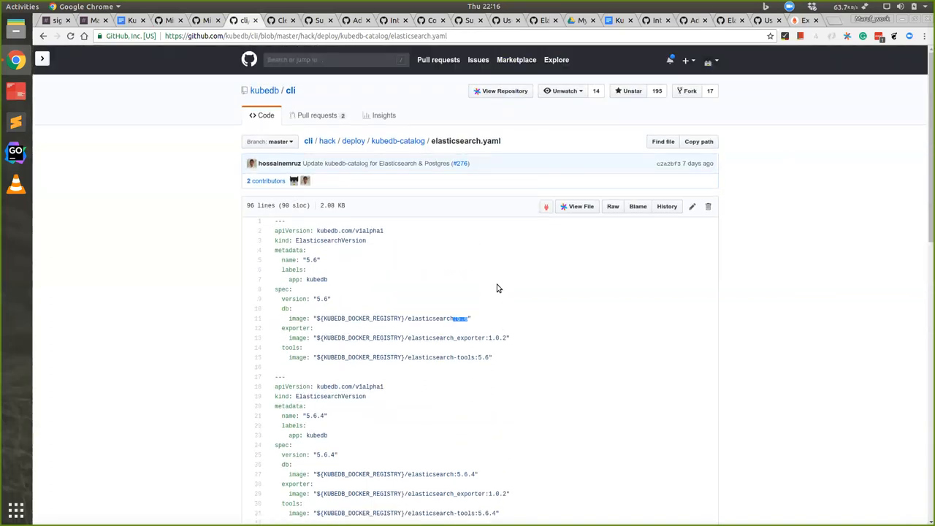
pyautogui.scroll(-1, 497, 288)
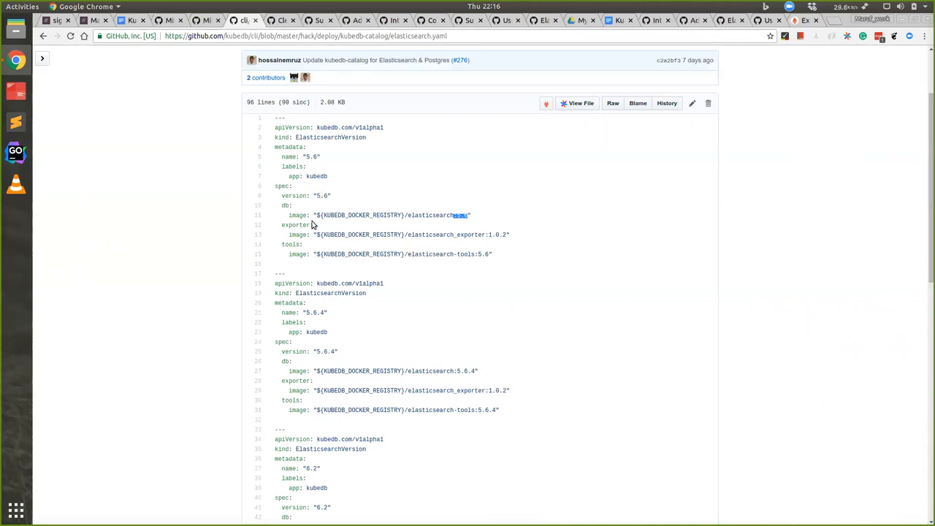
pyautogui.scroll(-1, 312, 224)
pyautogui.scroll(1, 312, 177)
pyautogui.click(319, 195)
pyautogui.doubleClick(319, 195)
pyautogui.click(460, 292)
pyautogui.moveTo(314, 196); pyautogui.dragTo(331, 196)
pyautogui.click(331, 197)
pyautogui.moveTo(330, 195); pyautogui.dragTo(316, 196)
pyautogui.click(325, 195)
pyautogui.doubleClick(317, 197)
pyautogui.click(381, 227)
pyautogui.doubleClick(325, 195)
pyautogui.click(330, 205)
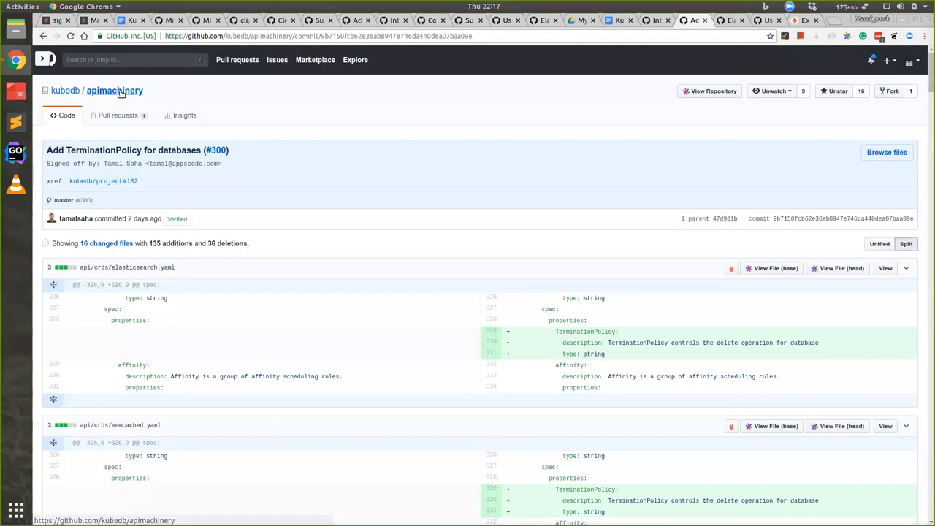
# Go to the apimachinery repository and view its master commit history.
pyautogui.click(114, 91)
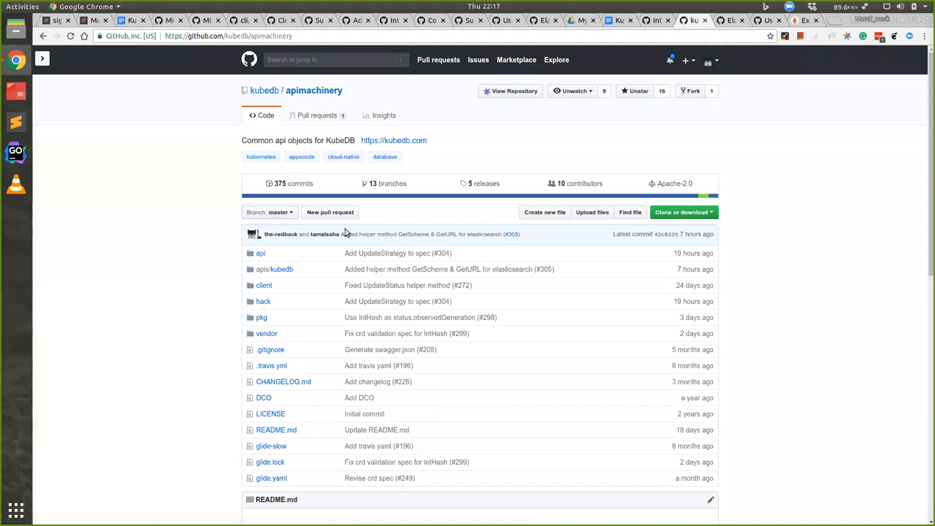
pyautogui.click(285, 184)
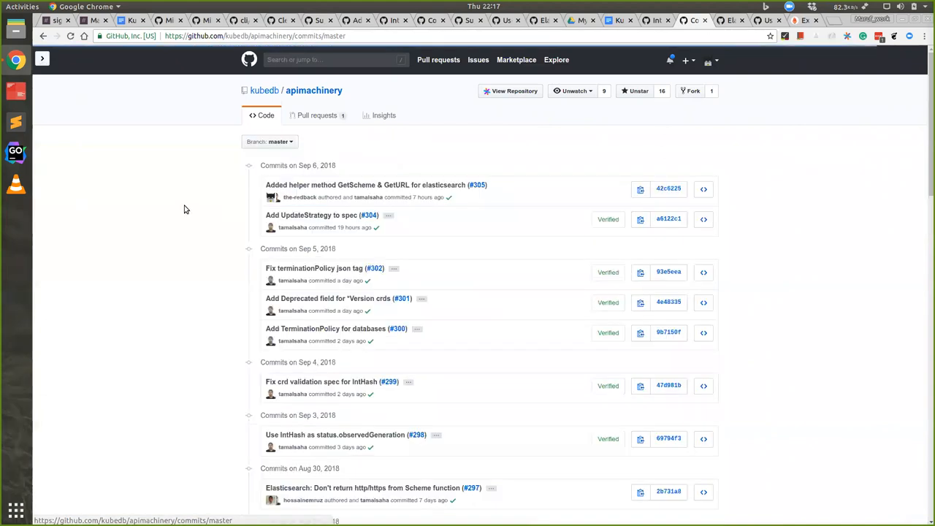
pyautogui.scroll(-1, 184, 210)
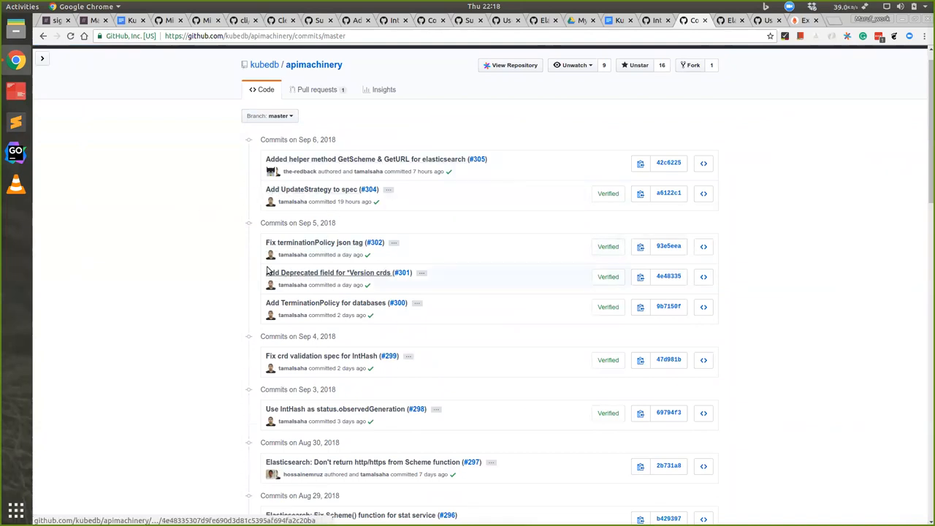
pyautogui.scroll(-3, 224, 254)
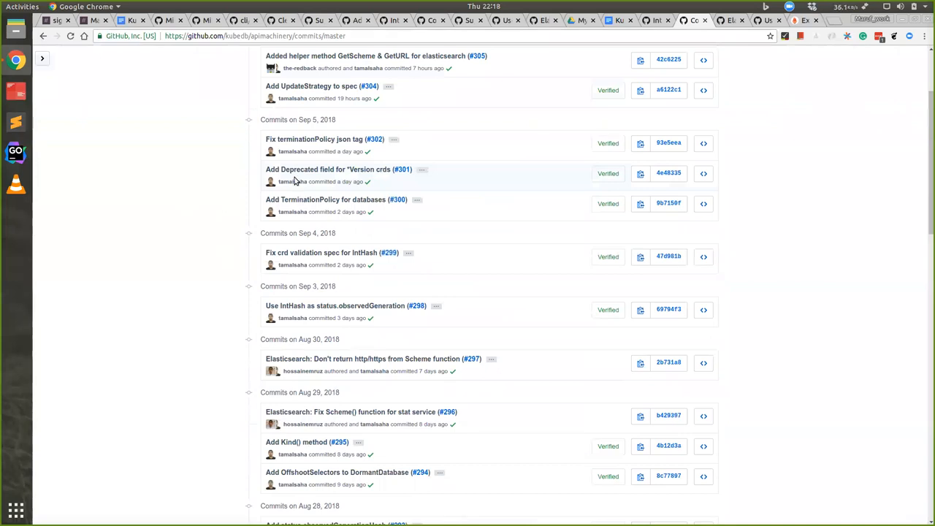
pyautogui.scroll(4, 300, 181)
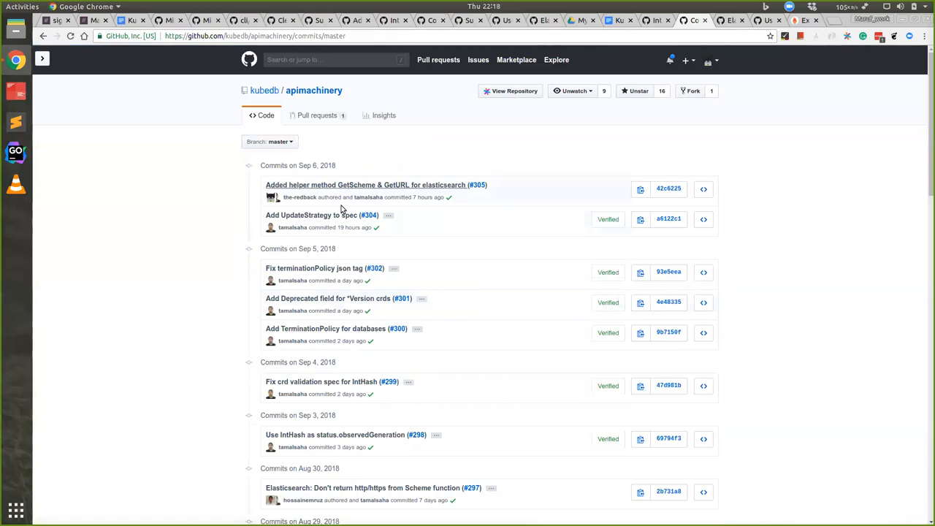
pyautogui.scroll(-2, 343, 212)
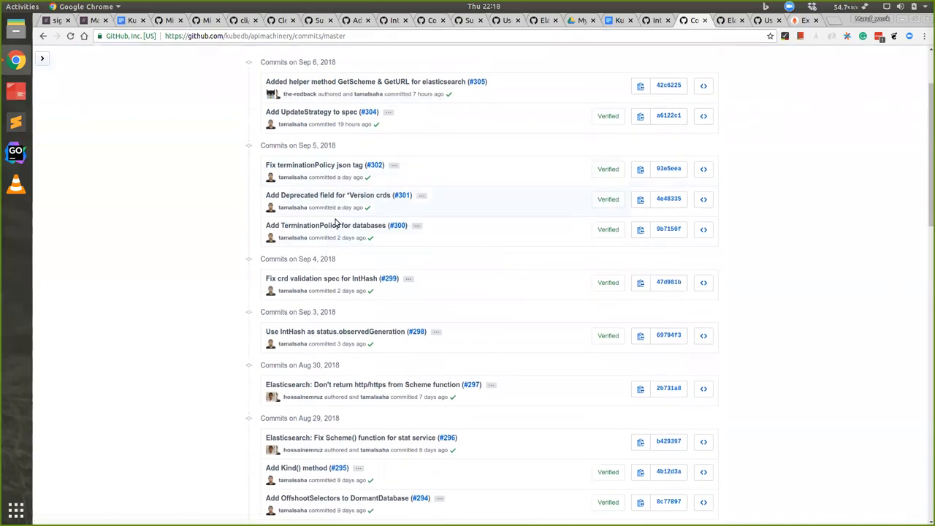
pyautogui.scroll(-1, 328, 225)
pyautogui.scroll(-1, 336, 227)
pyautogui.scroll(-1, 338, 231)
pyautogui.scroll(-1, 338, 231)
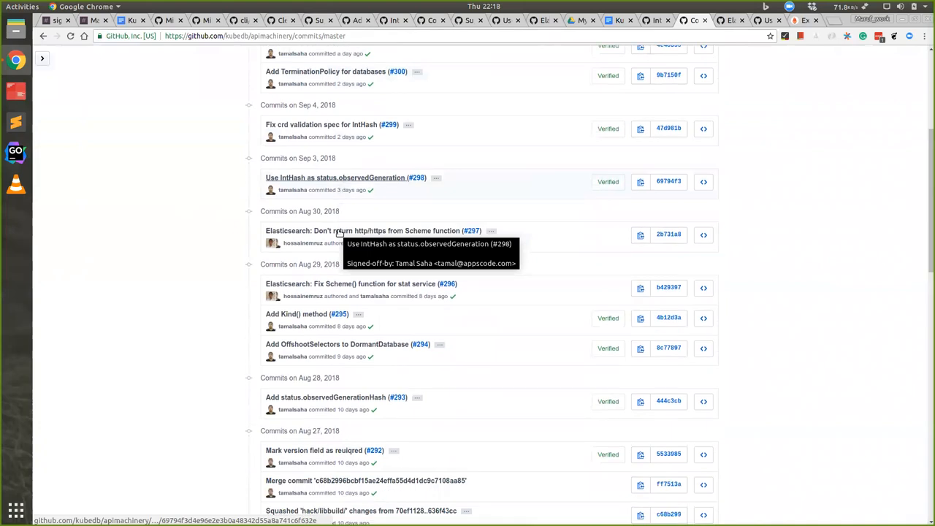
pyautogui.scroll(-1, 365, 241)
pyautogui.scroll(-1, 424, 246)
pyautogui.scroll(-2, 429, 246)
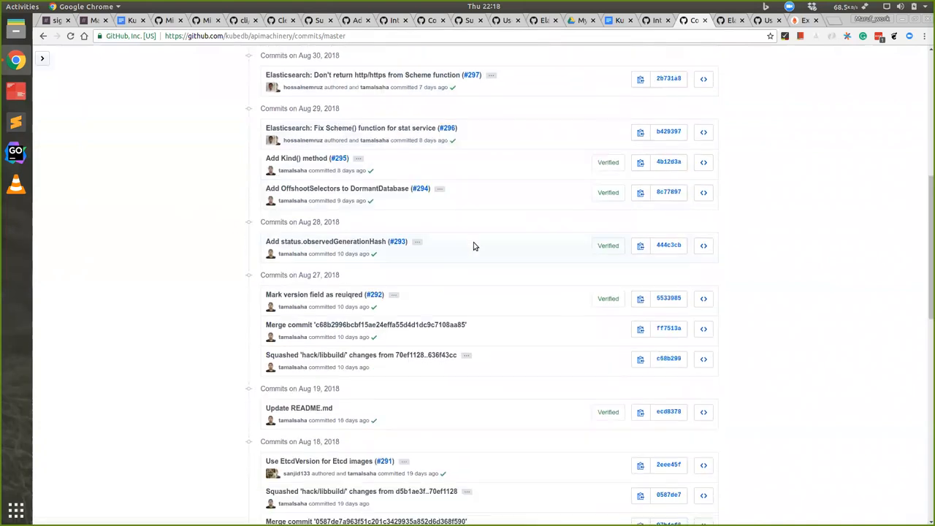
pyautogui.scroll(-2, 467, 241)
pyautogui.scroll(-1, 473, 237)
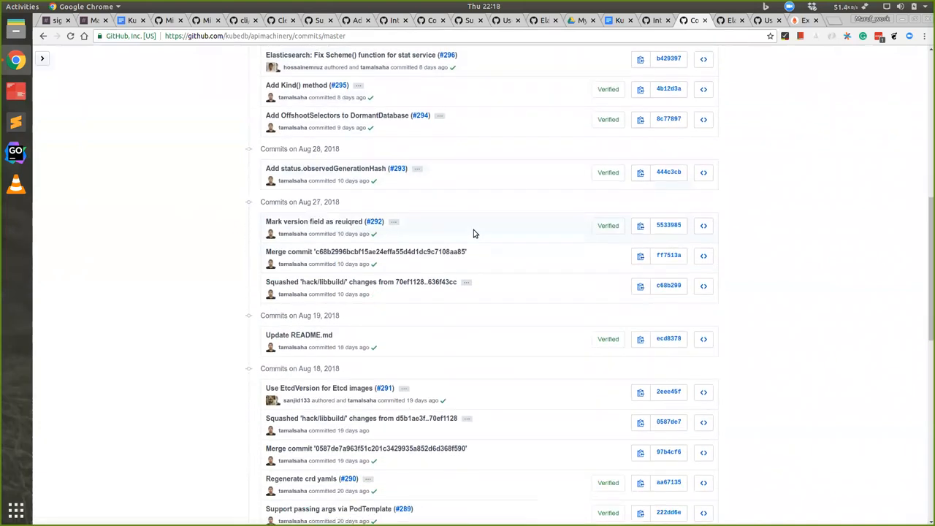
pyautogui.scroll(-1, 473, 230)
pyautogui.scroll(-1, 549, 221)
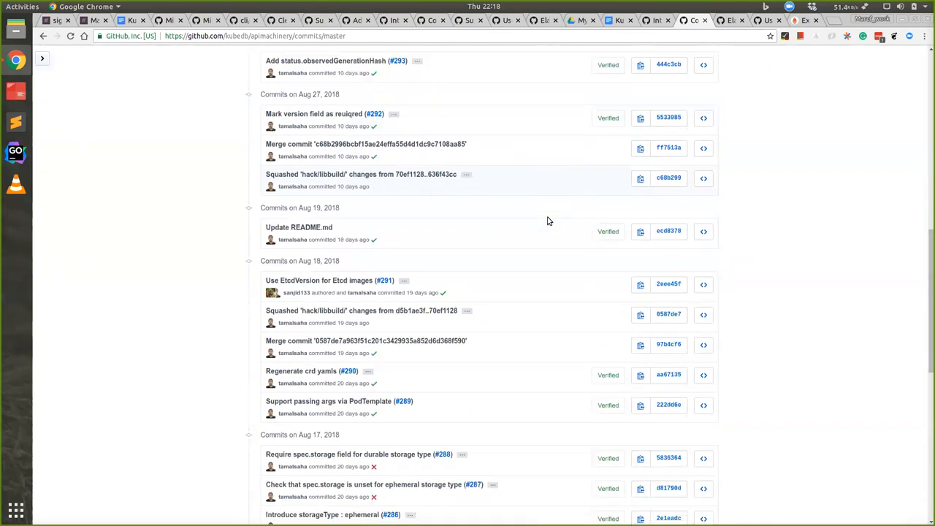
pyautogui.scroll(-1, 549, 220)
pyautogui.scroll(-1, 549, 221)
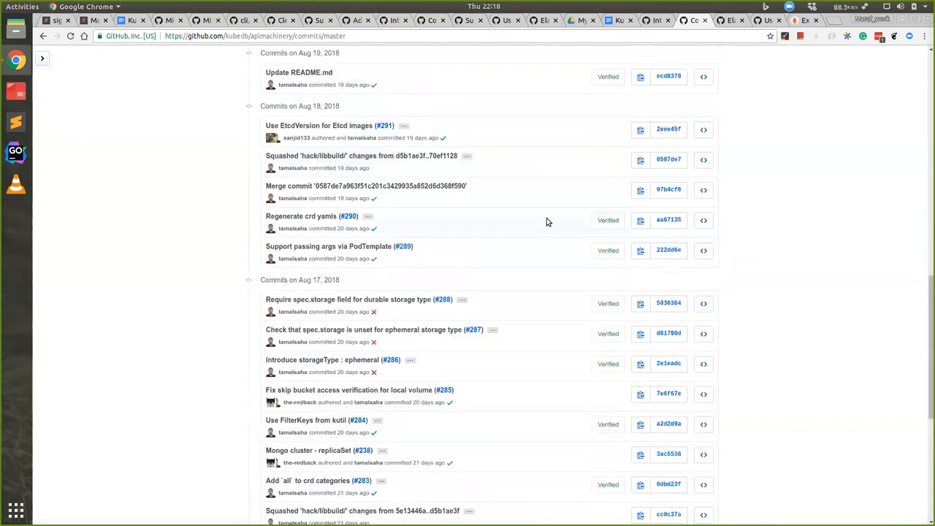
pyautogui.scroll(-1, 546, 217)
pyautogui.scroll(-1, 441, 212)
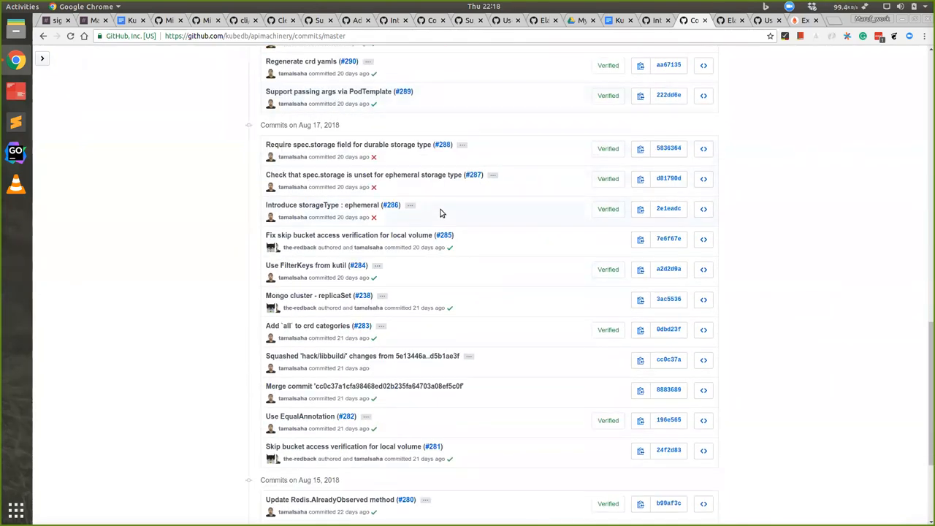
pyautogui.scroll(-1, 477, 225)
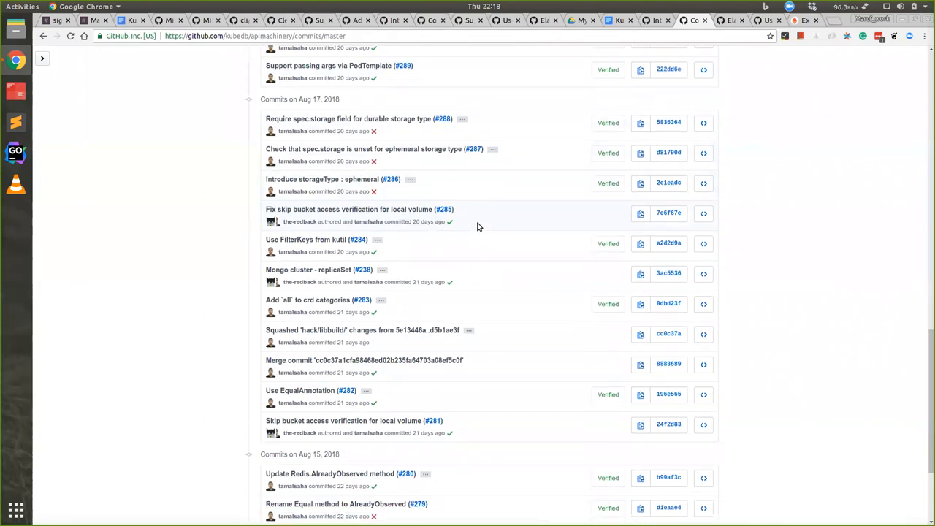
# Search the commits page for 'policy' to locate the TerminationPolicy commit (#300).
pyautogui.hotkey('ctrl', 'f')
pyautogui.write('policyu')
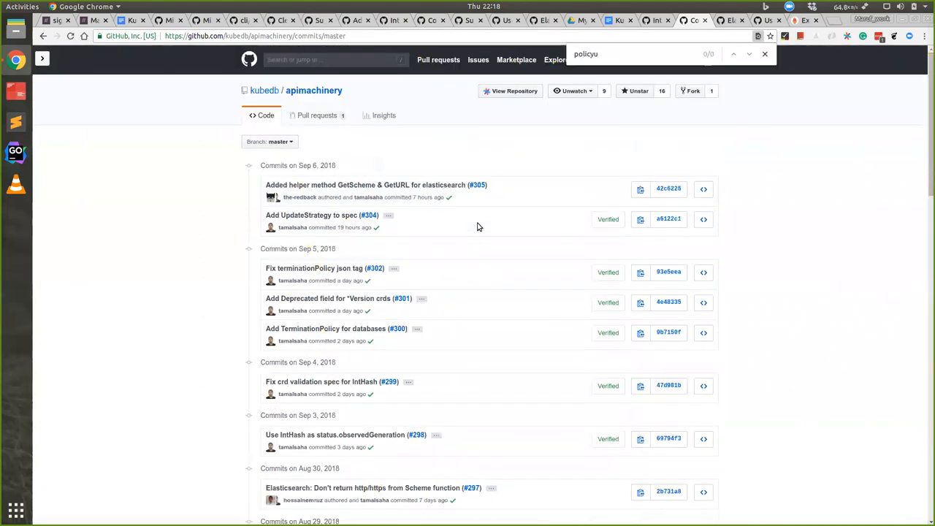
pyautogui.press('BackSpace')
pyautogui.press('Return')
pyautogui.press('Return')
pyautogui.press('Escape')
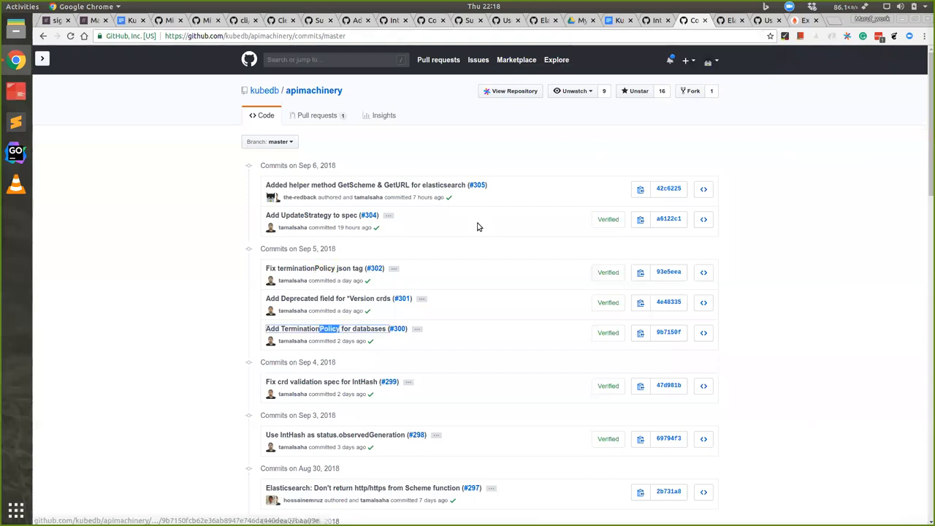
# Return to issue #268 and view the kubedb/project list of 117 open issues.
pyautogui.click(157, 21)
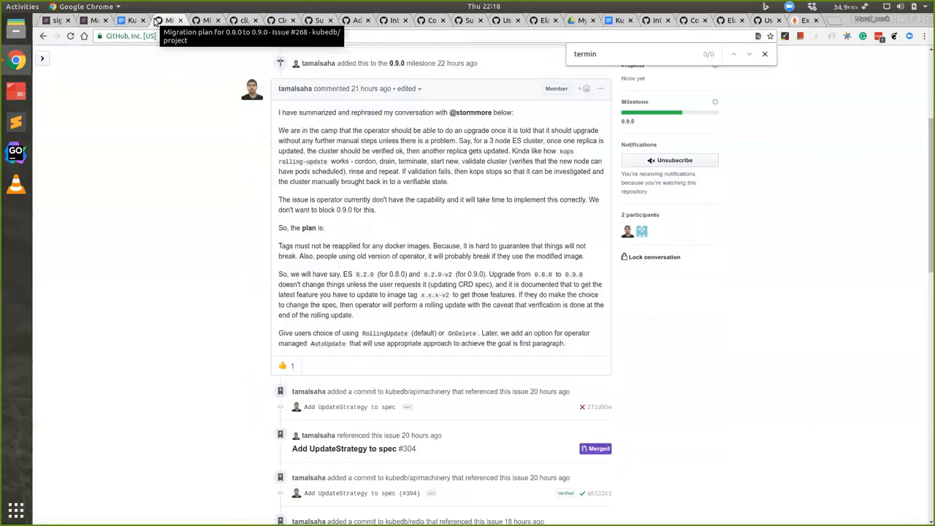
pyautogui.scroll(5, 197, 263)
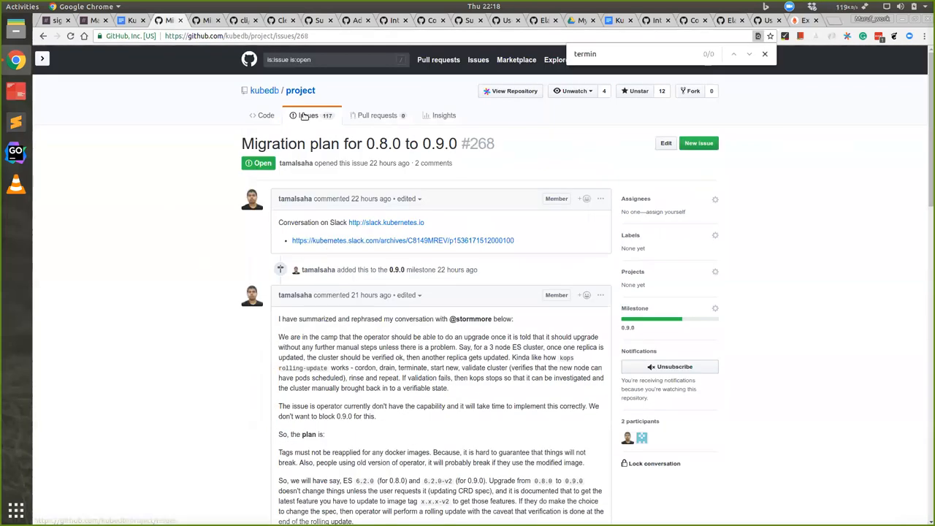
pyautogui.click(306, 115)
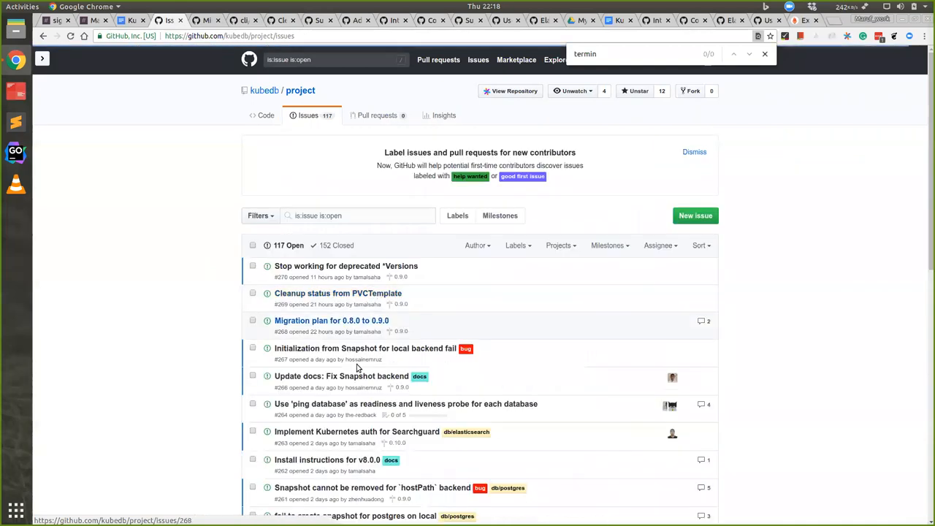
pyautogui.scroll(-3, 149, 333)
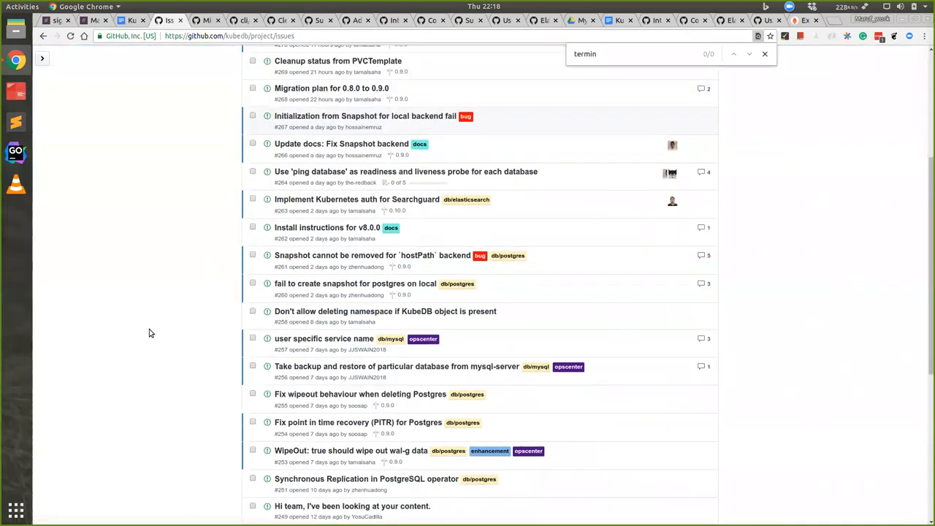
pyautogui.scroll(-2, 154, 339)
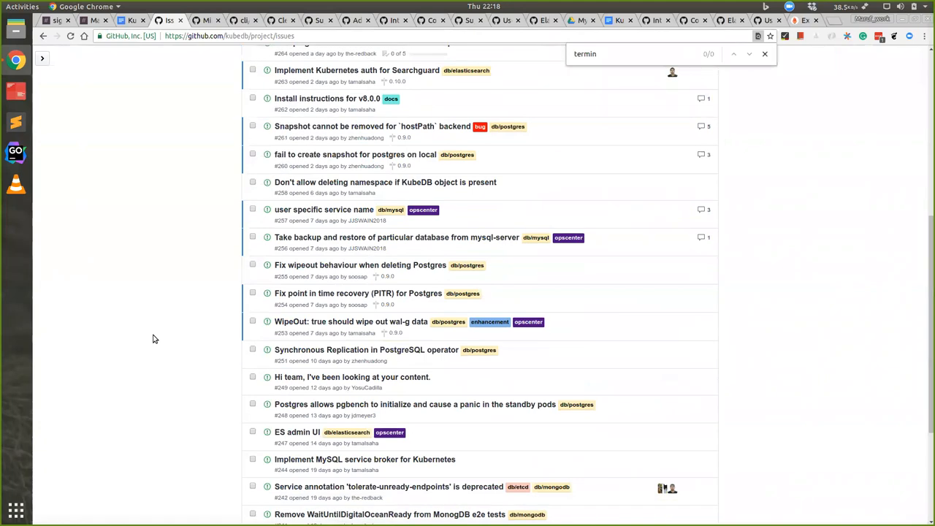
pyautogui.scroll(1, 154, 339)
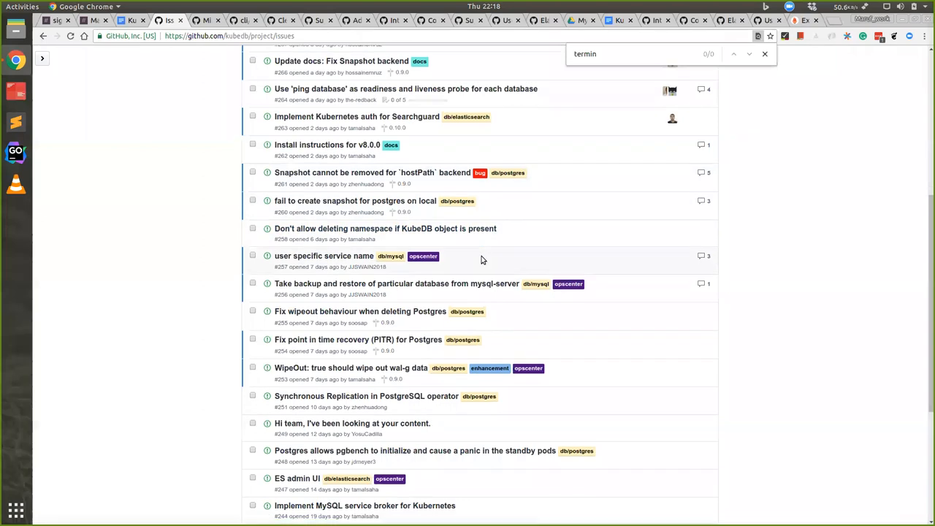
pyautogui.scroll(-3, 475, 241)
pyautogui.scroll(-3, 523, 278)
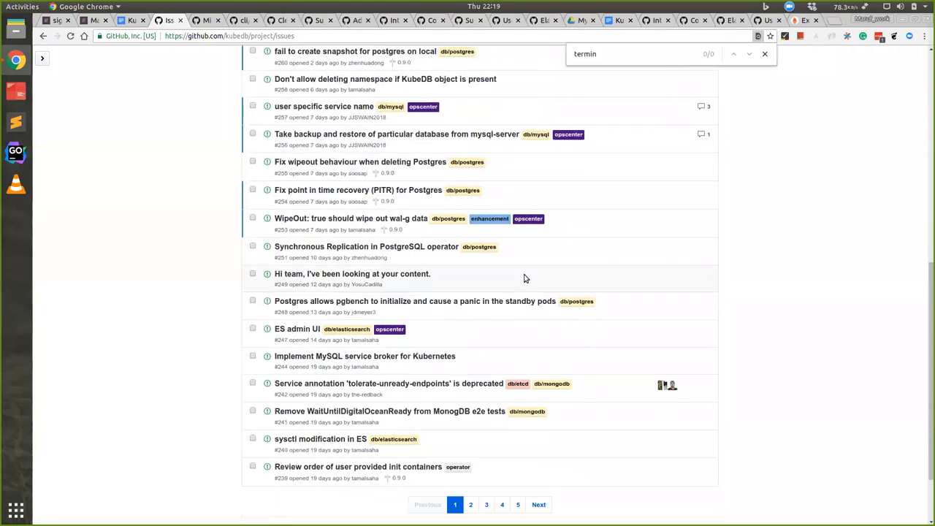
pyautogui.scroll(-2, 439, 286)
pyautogui.scroll(-1, 439, 286)
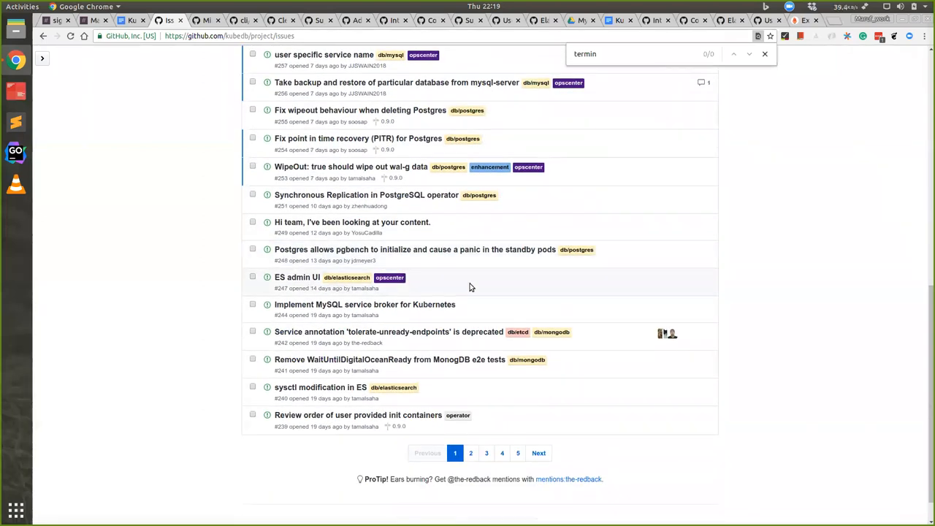
pyautogui.scroll(-1, 467, 285)
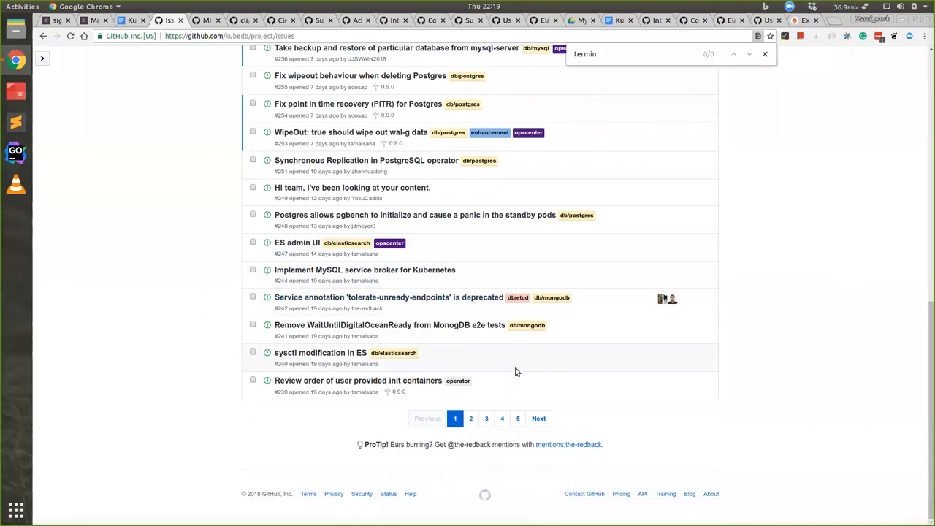
pyautogui.scroll(4, 515, 371)
pyautogui.scroll(2, 515, 371)
pyautogui.scroll(5, 514, 371)
pyautogui.scroll(3, 515, 371)
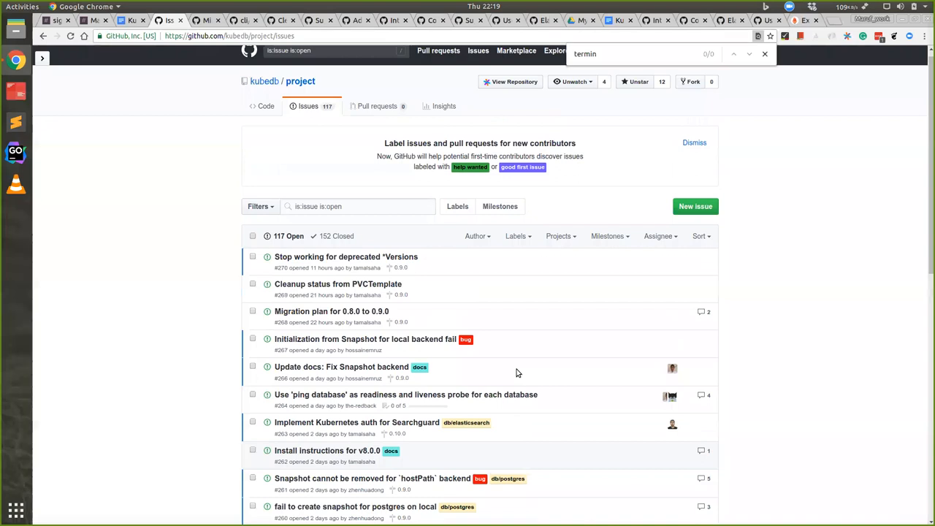
pyautogui.scroll(1, 515, 371)
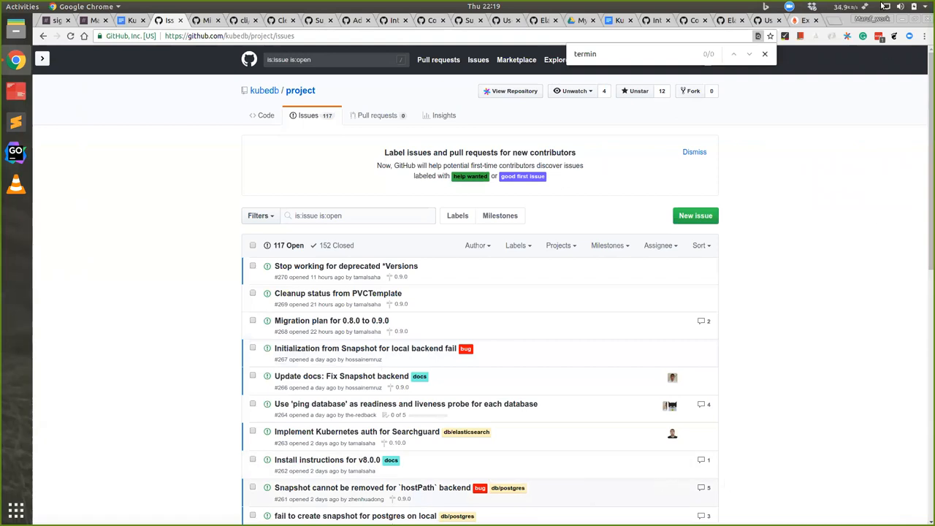
# Minimize Chrome and close the Zoom window, leaving only the GNOME desktop.
pyautogui.click(900, 20)
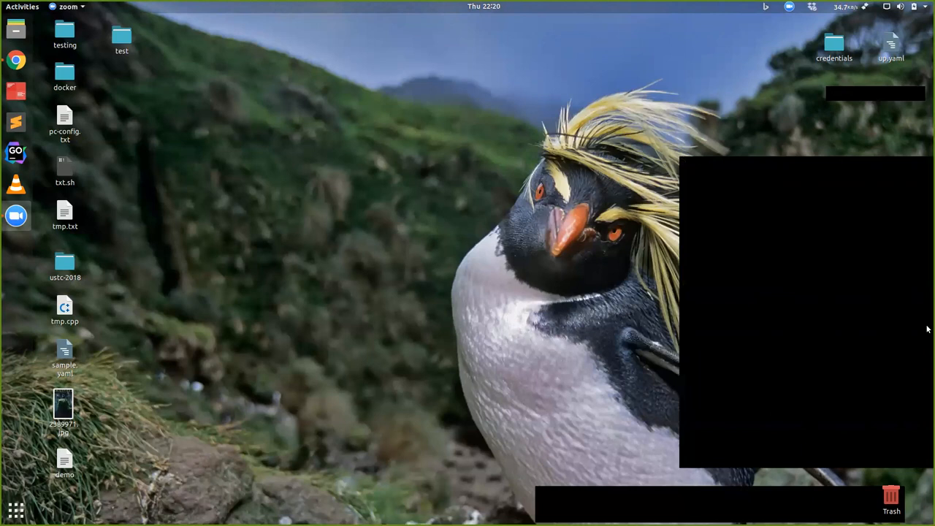
pyautogui.click(914, 192)
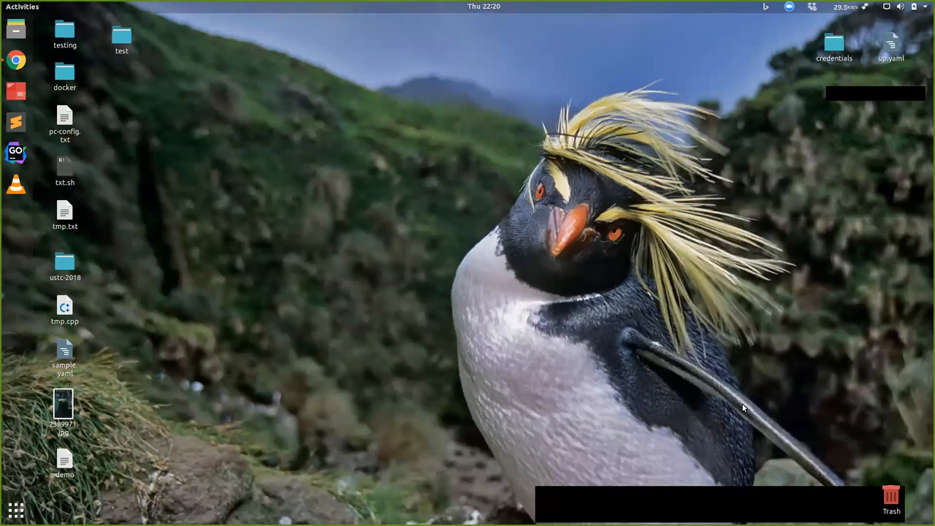